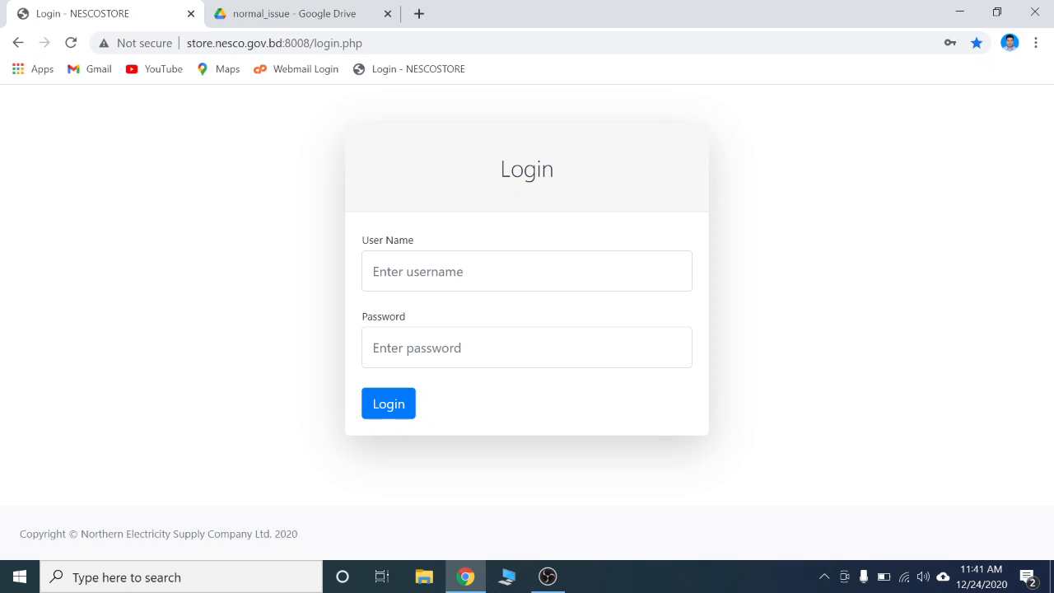
Log in using the saved username and password for the store account
left_click(527, 271)
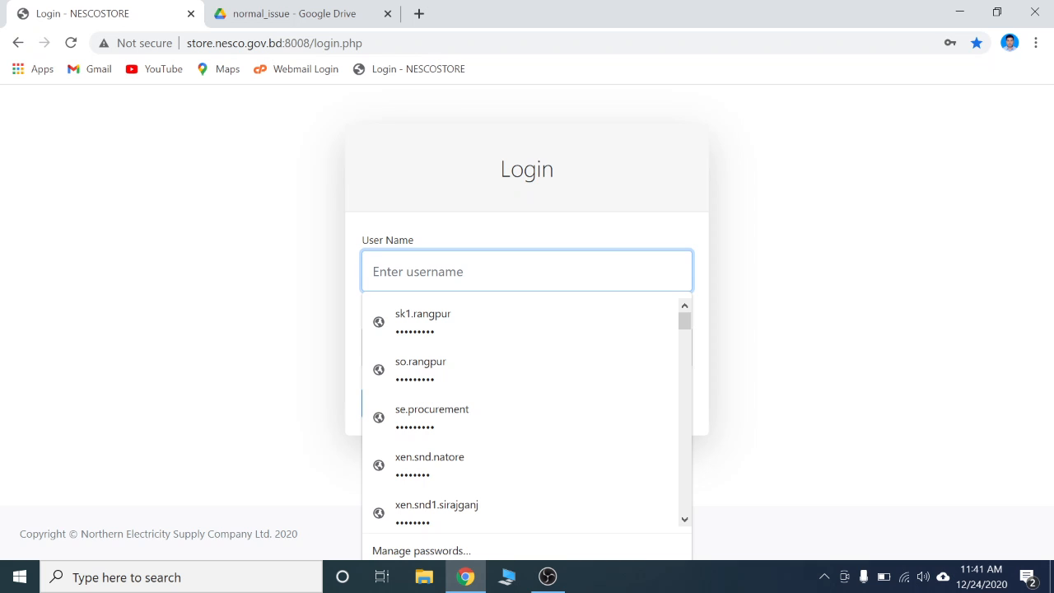
left_click(423, 330)
left_click(396, 419)
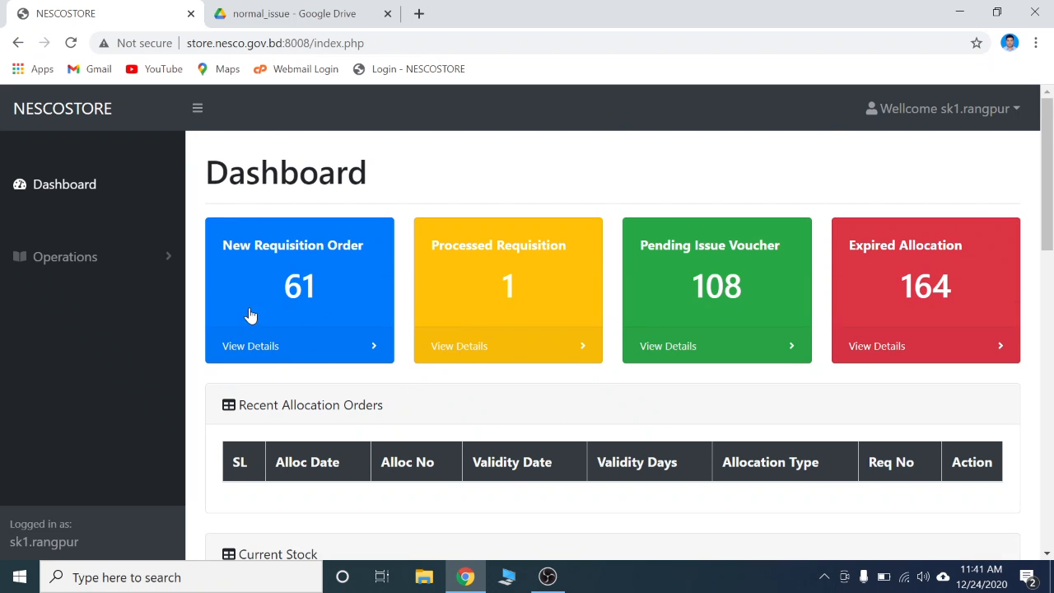
Open the pending issue voucher allocations and search them for 1754
left_click(727, 295)
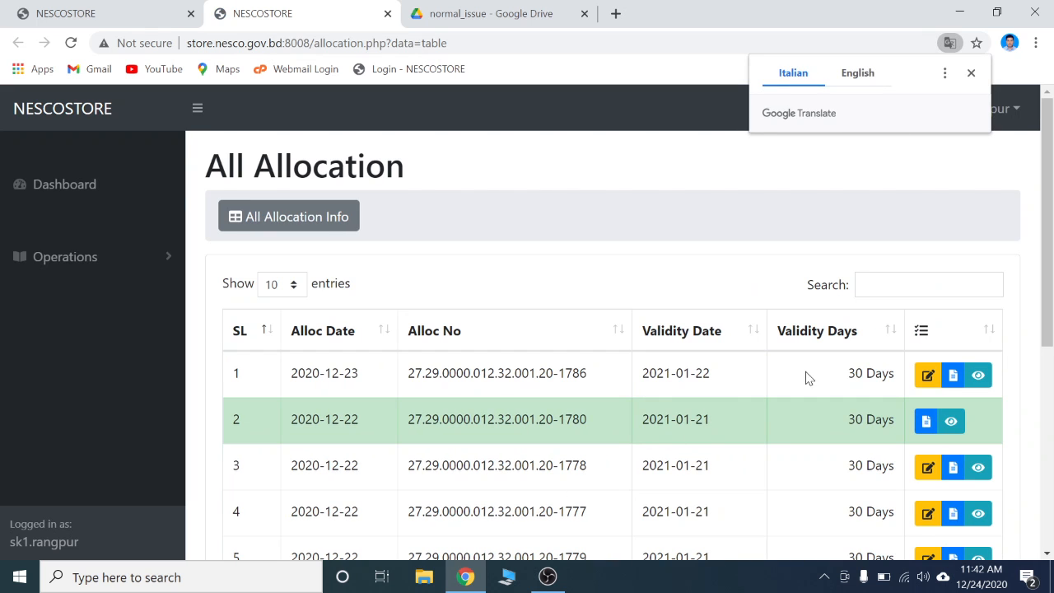
left_click(861, 285)
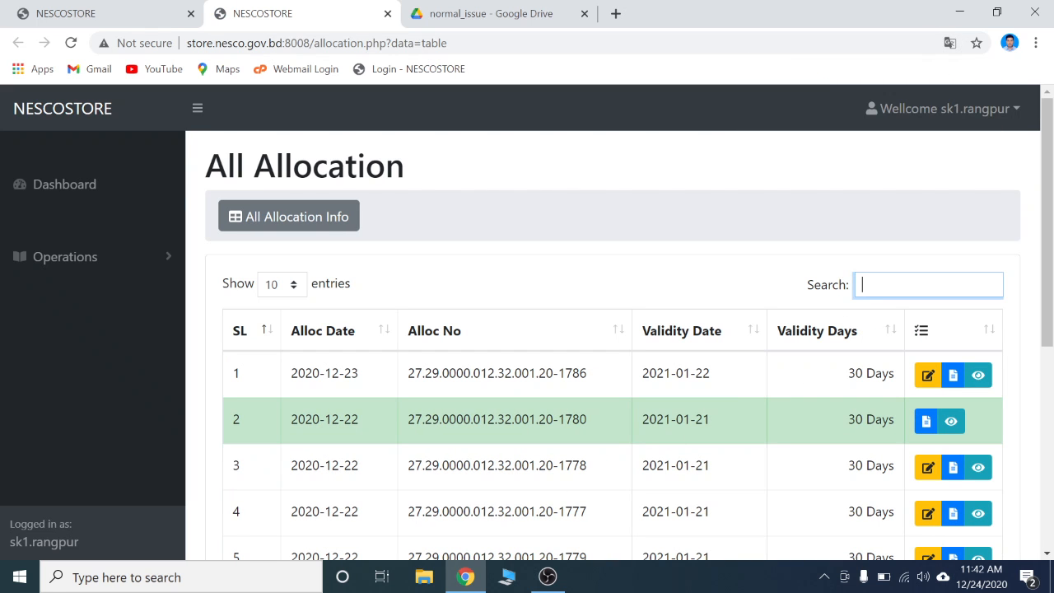
type("1754")
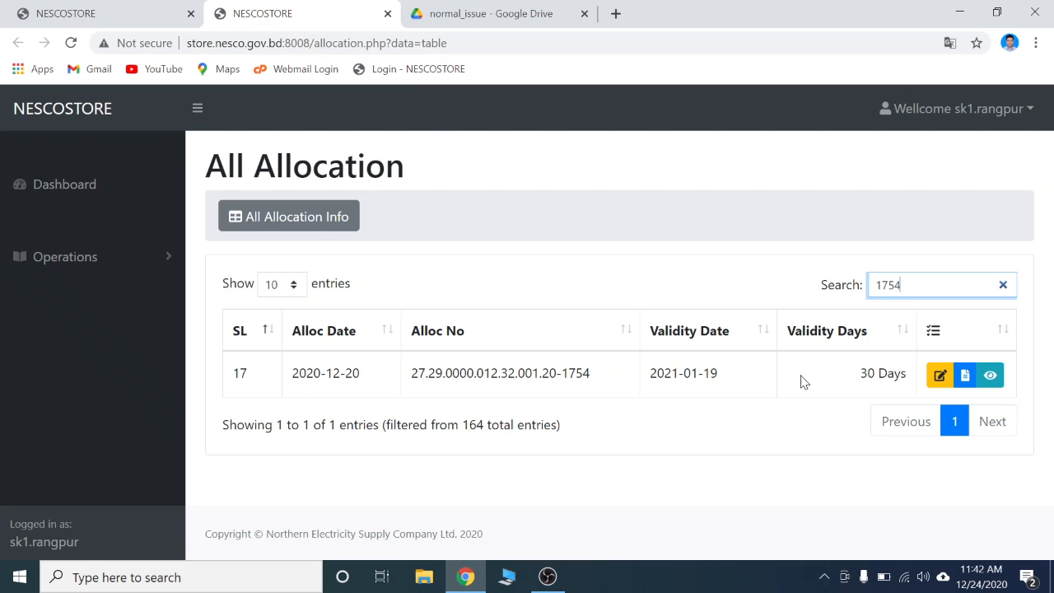
Start a new issue voucher for allocation 1754 and select Rangpur CS as the warehouse
left_click(941, 377)
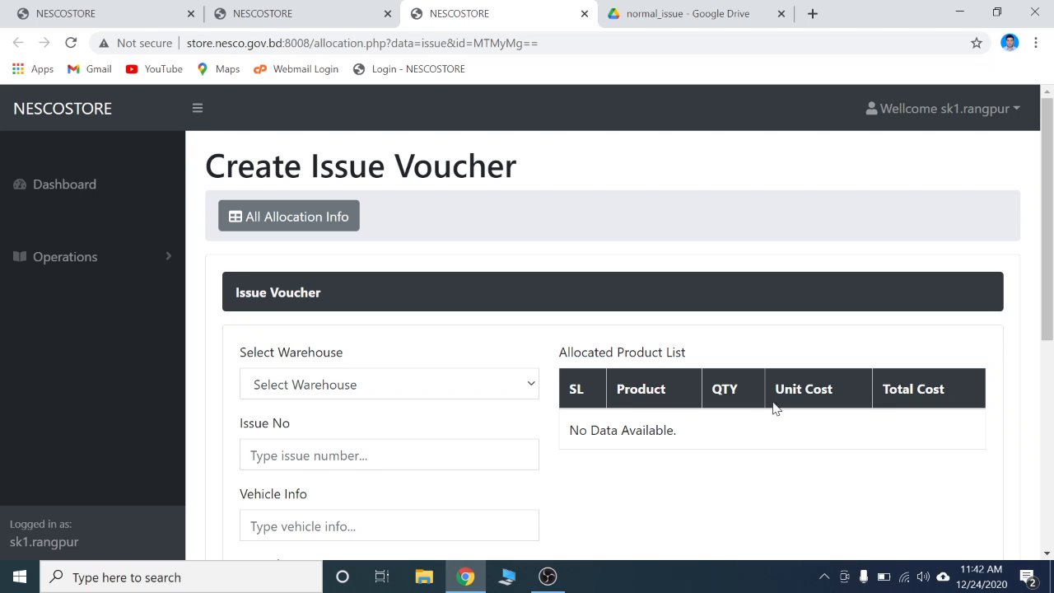
scroll(616, 268, "down", 1)
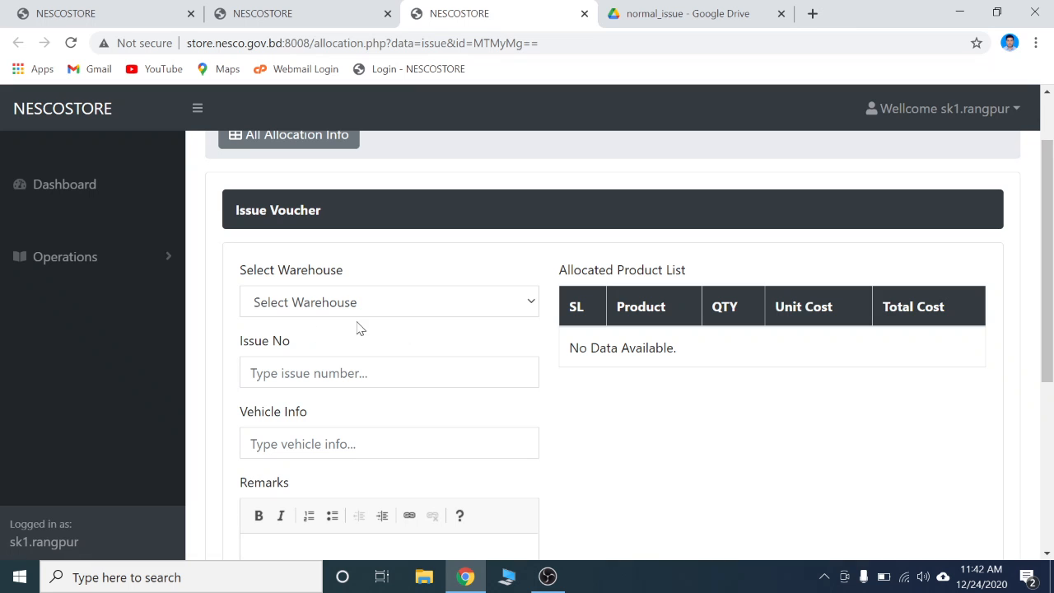
left_click(467, 309)
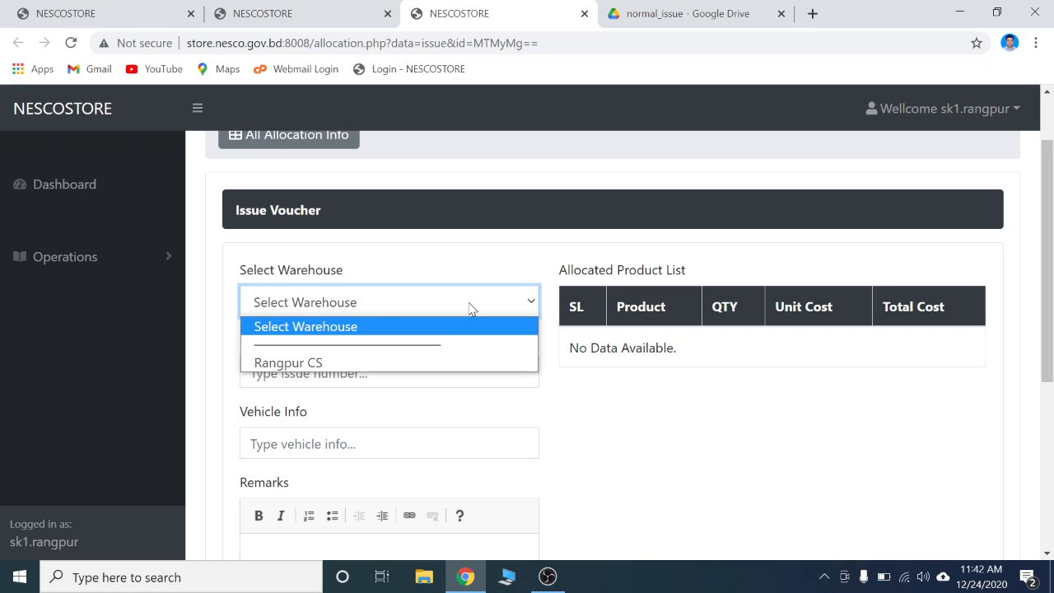
left_click(334, 364)
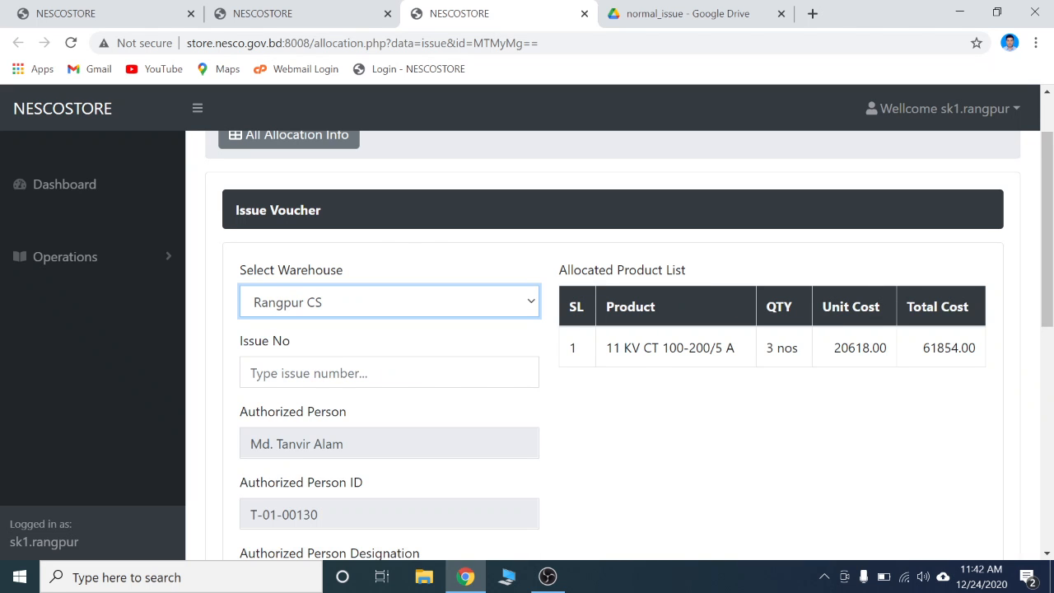
Review the issue voucher form's authorized person details and allocated product list
scroll(404, 372, "down", 2)
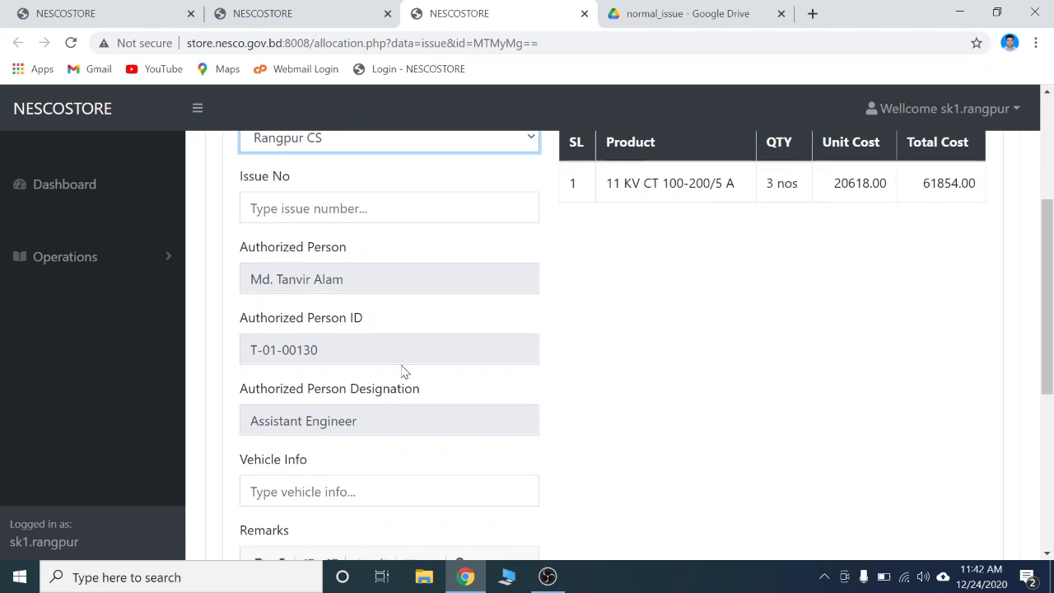
scroll(404, 373, "up", 1)
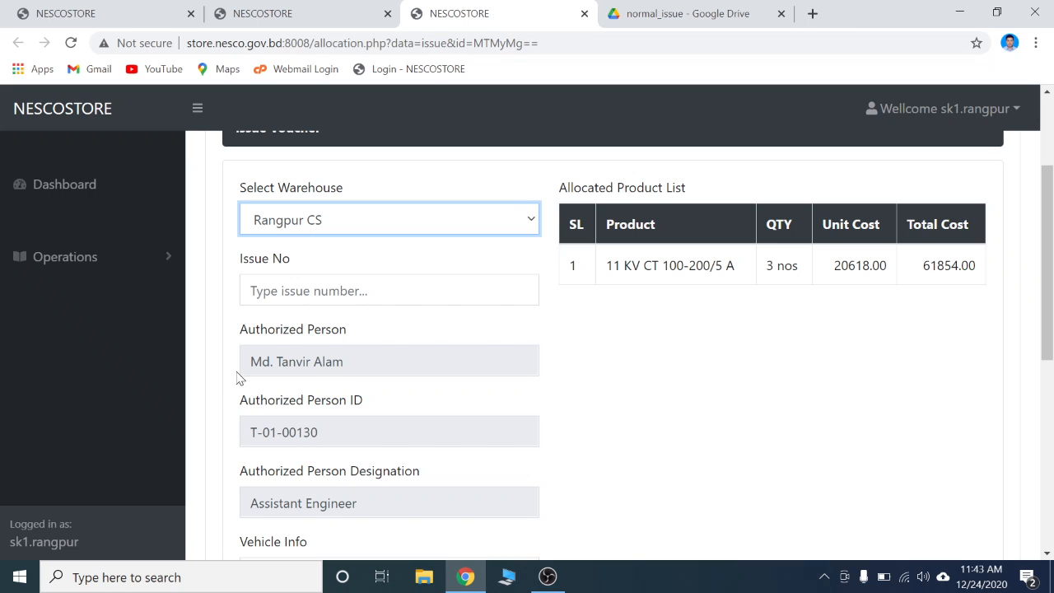
scroll(614, 346, "down", 1)
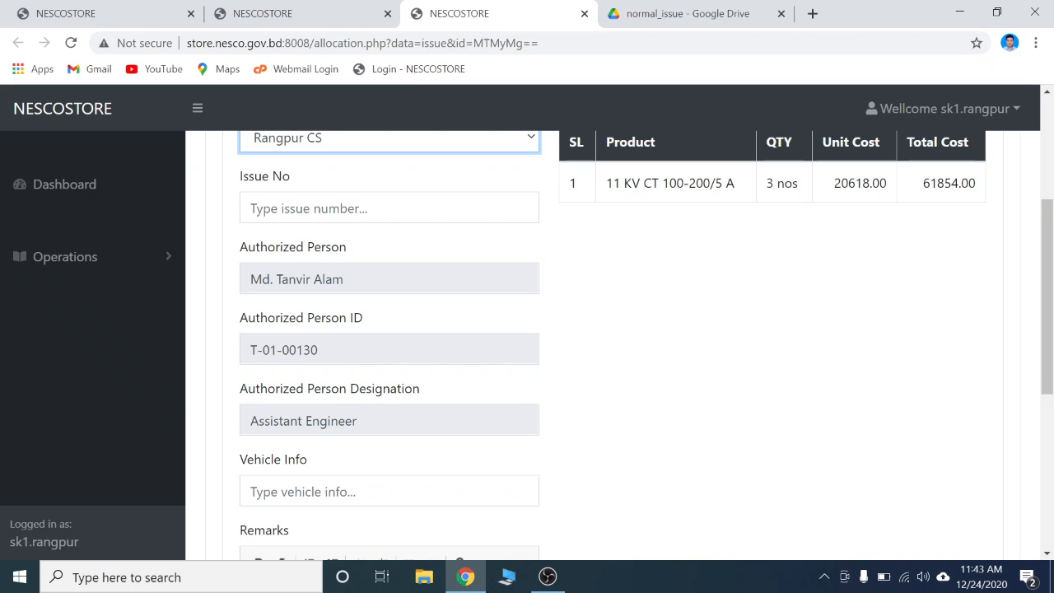
right_click(348, 434)
left_click(551, 454)
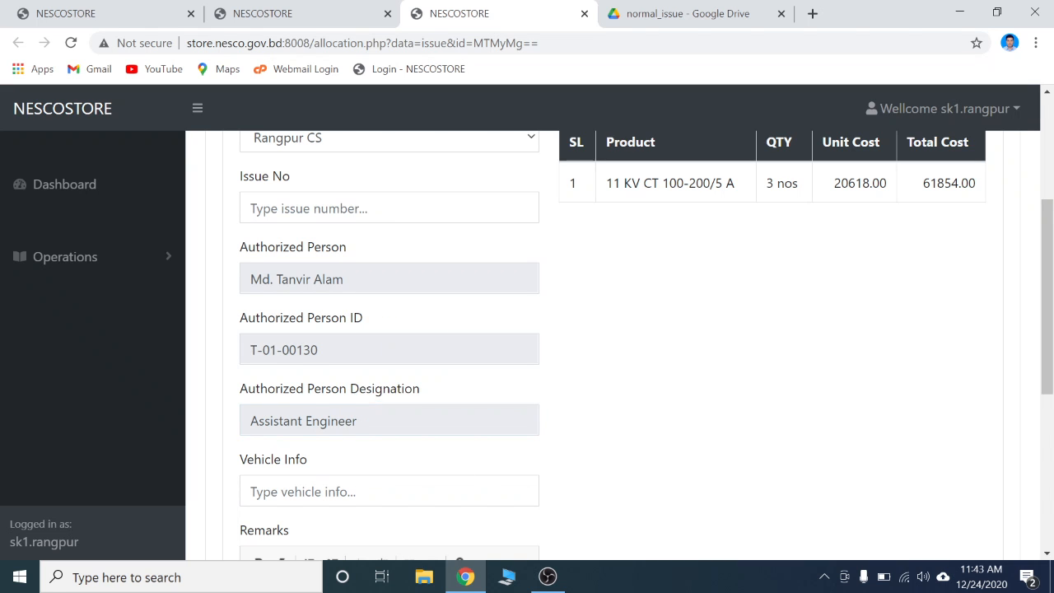
scroll(575, 324, "up", 1)
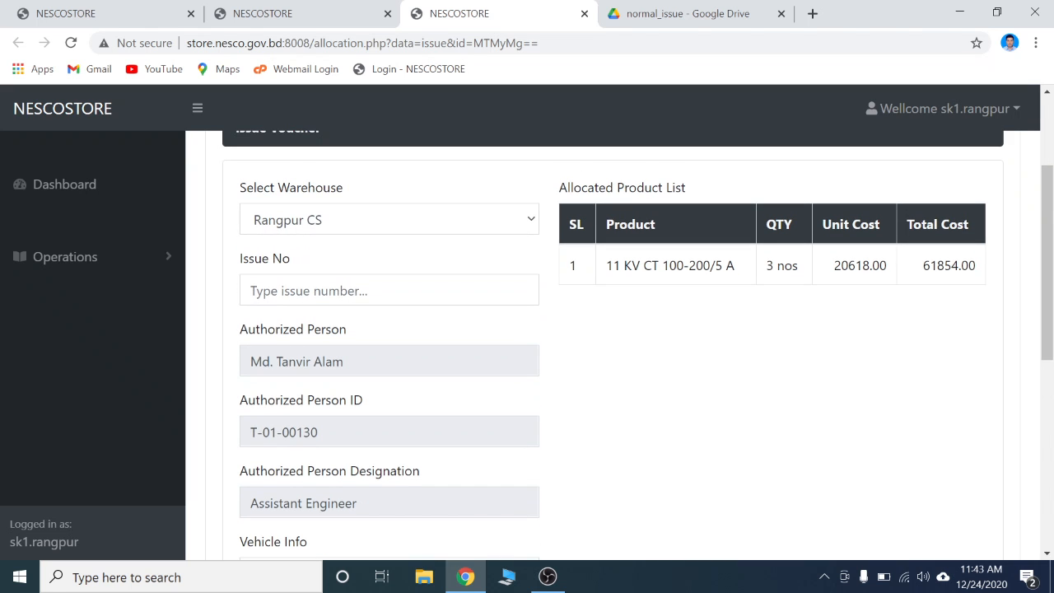
scroll(567, 364, "up", 1)
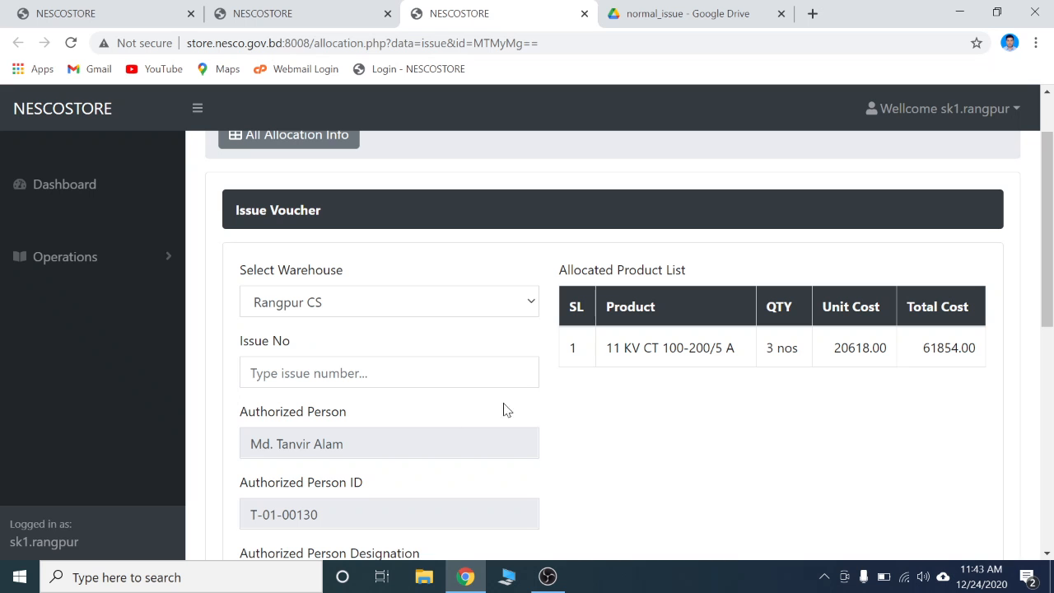
scroll(454, 400, "down", 1)
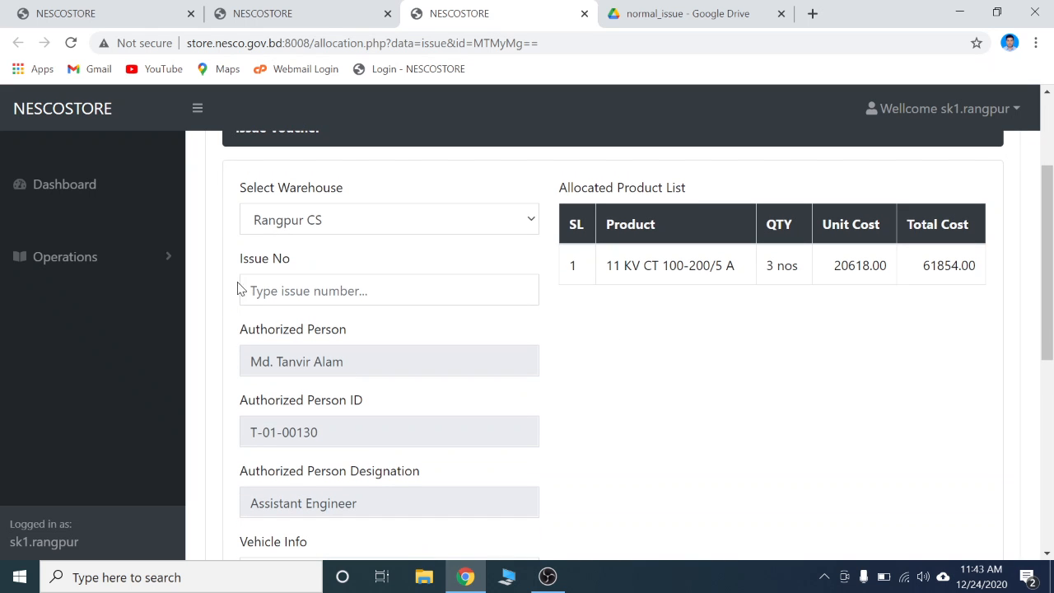
Enter 12 as the issue number
left_click(247, 291)
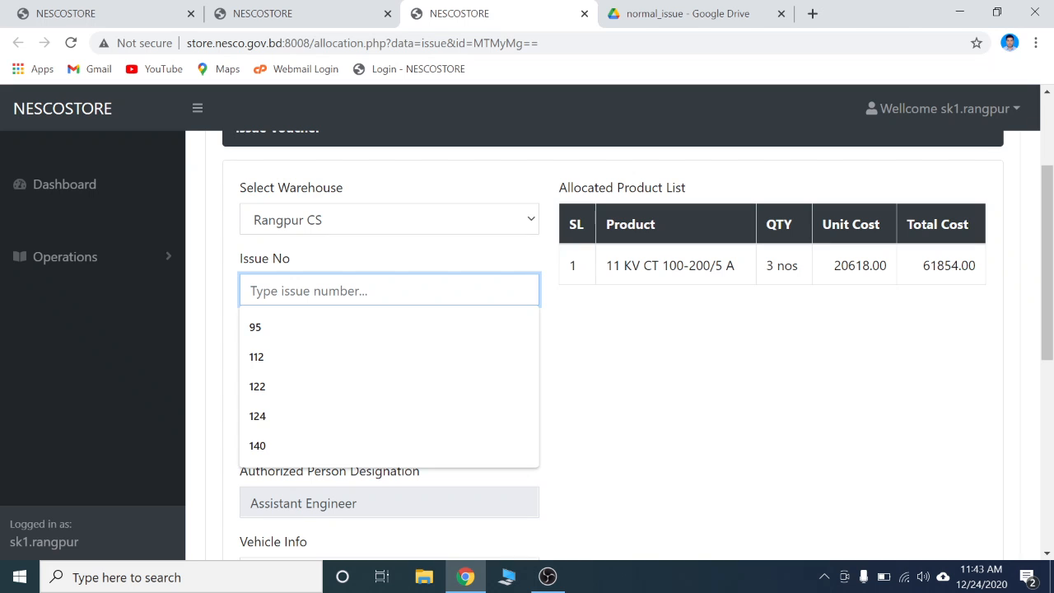
type("12")
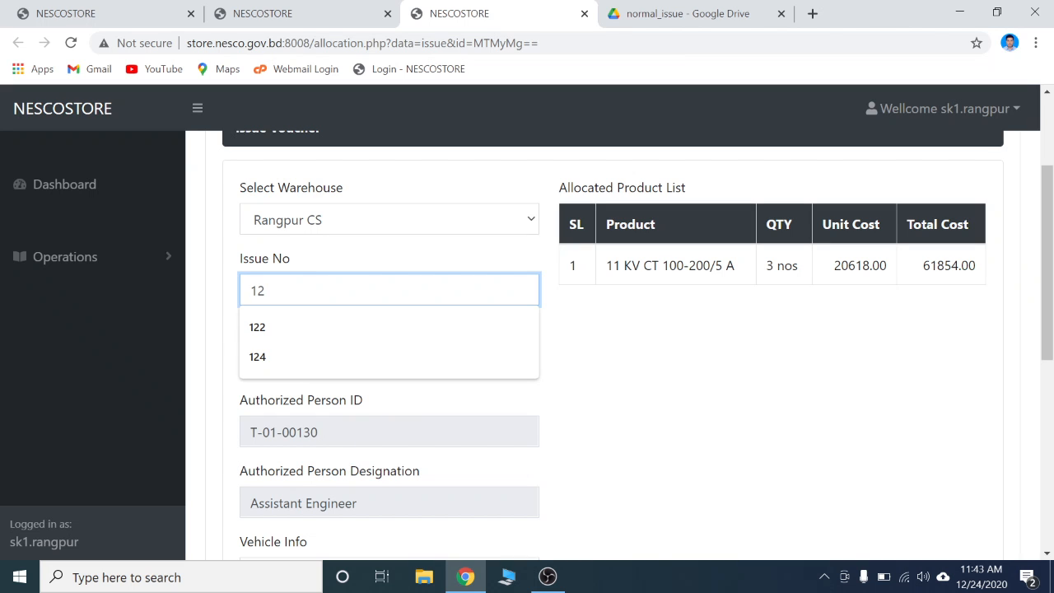
left_click(604, 341)
scroll(606, 340, "down", 2)
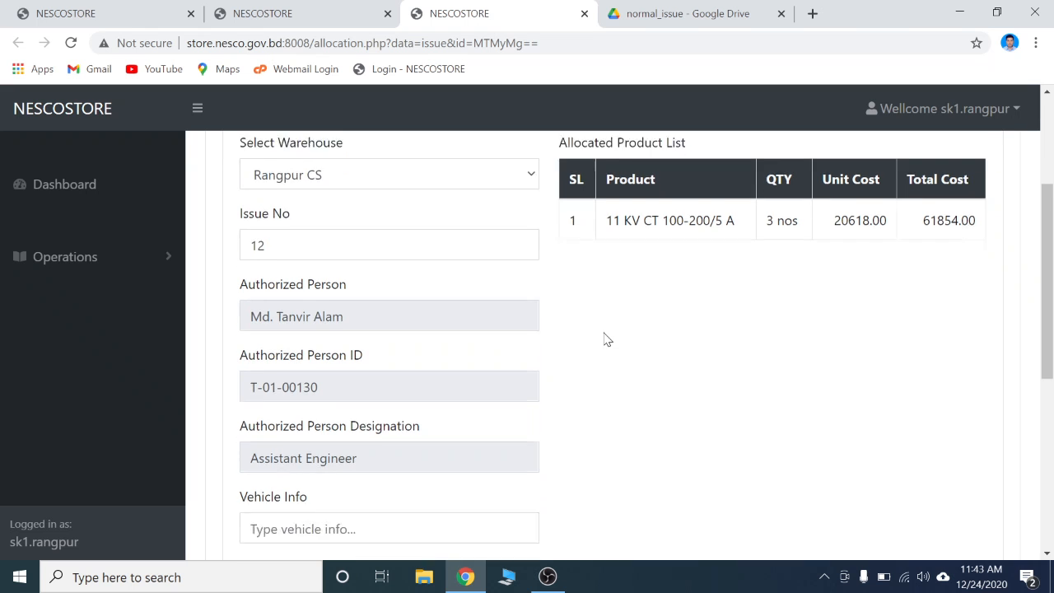
Examine the authorized person ID field on the voucher form
scroll(604, 340, "down", 1)
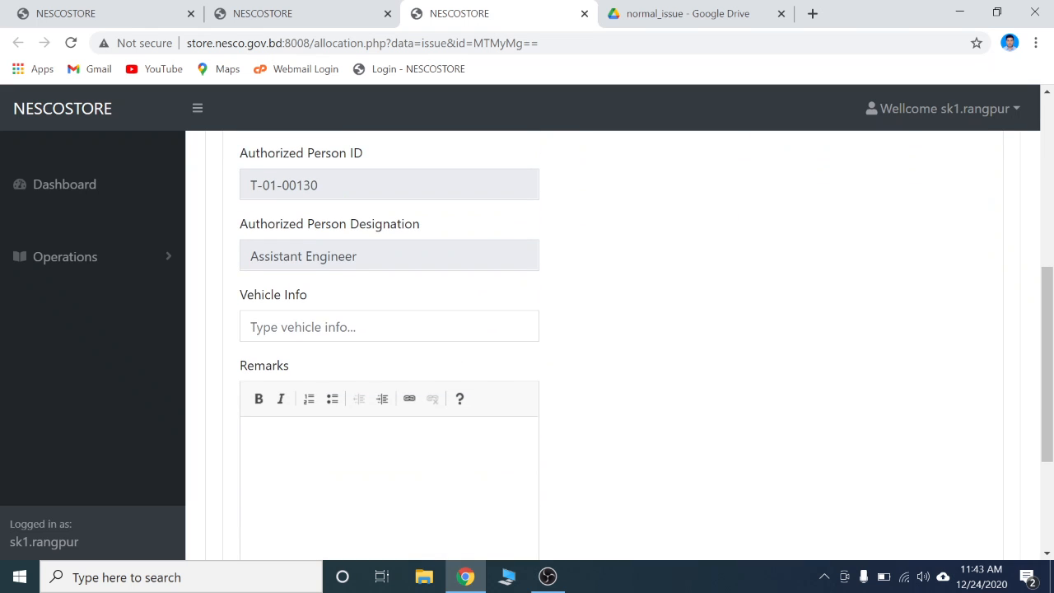
scroll(341, 367, "up", 1)
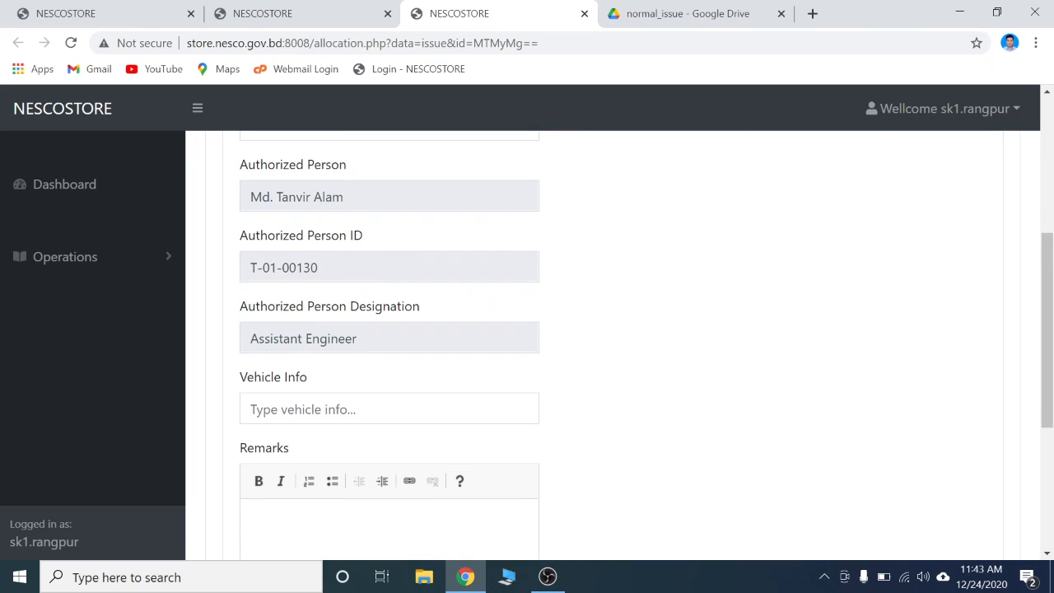
scroll(209, 475, "up", 1)
scroll(244, 314, "down", 1)
mouse_move(251, 268)
left_mouse_down()
mouse_move(321, 268)
mouse_move(249, 268)
left_mouse_up()
left_click(323, 268)
left_click(249, 268)
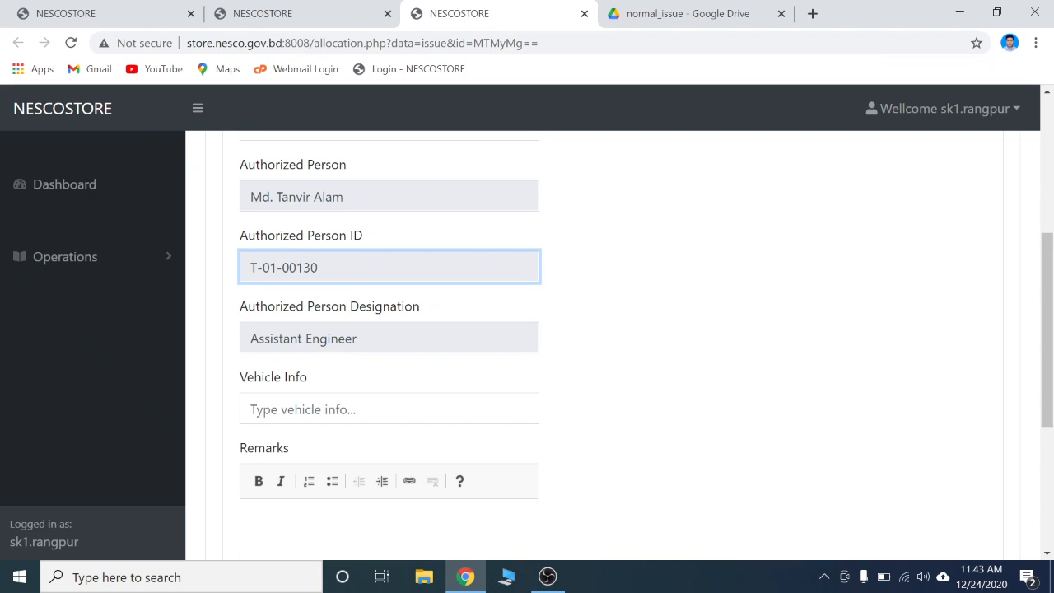
left_click_drag(320, 268, 249, 267)
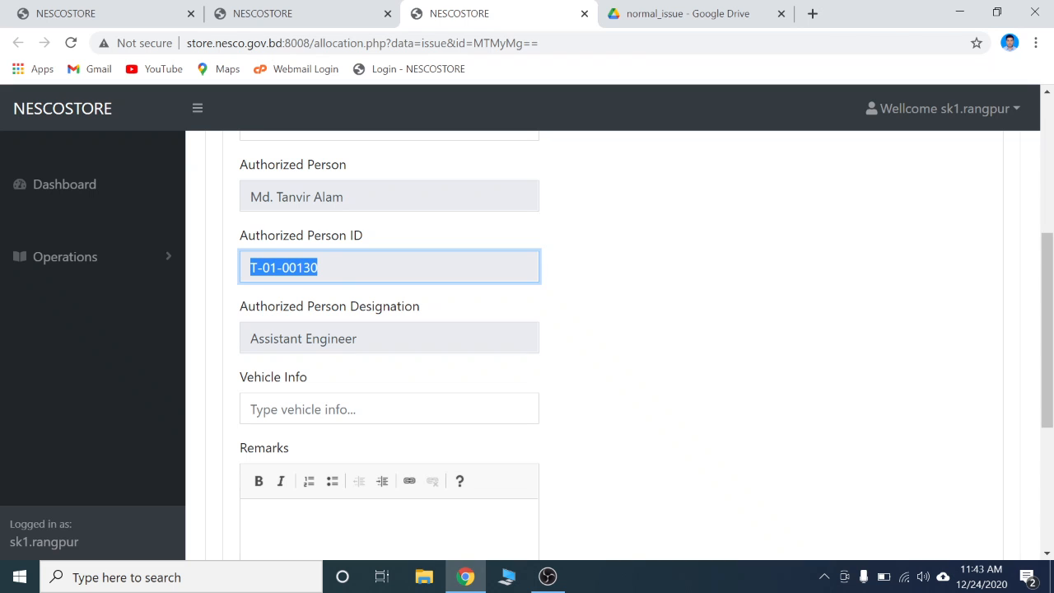
left_click(248, 268)
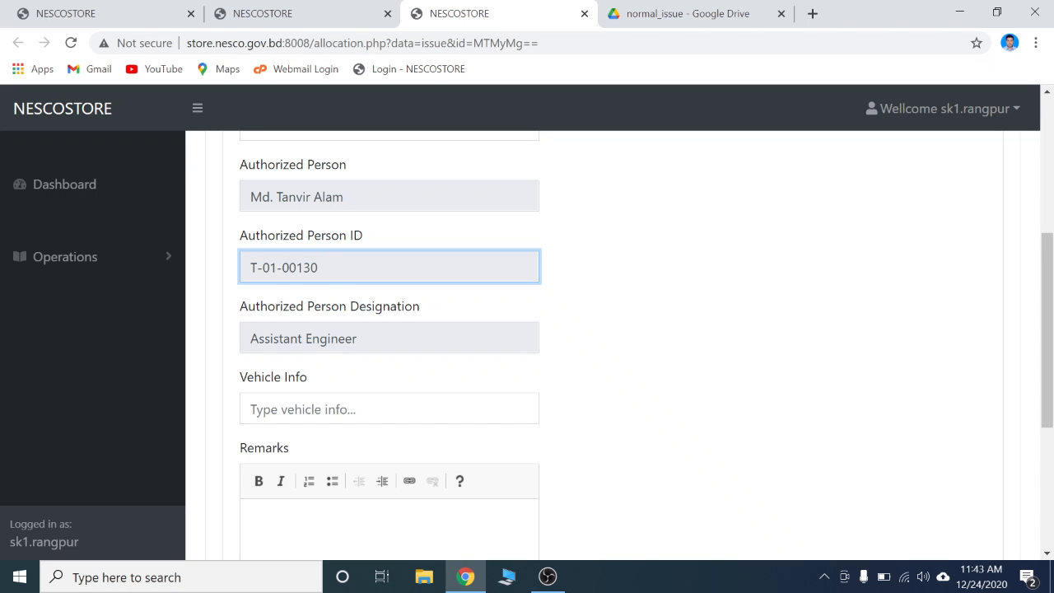
left_click_drag(320, 267, 248, 268)
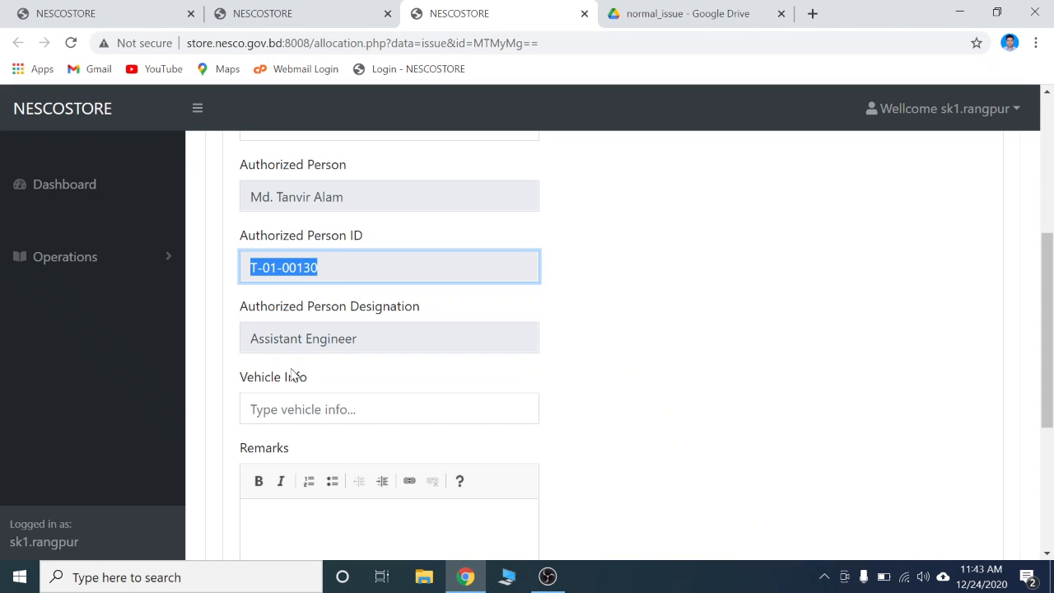
Fill in the vehicle info as ren a truck from the suggestions
scroll(292, 374, "down", 1)
left_click(304, 327)
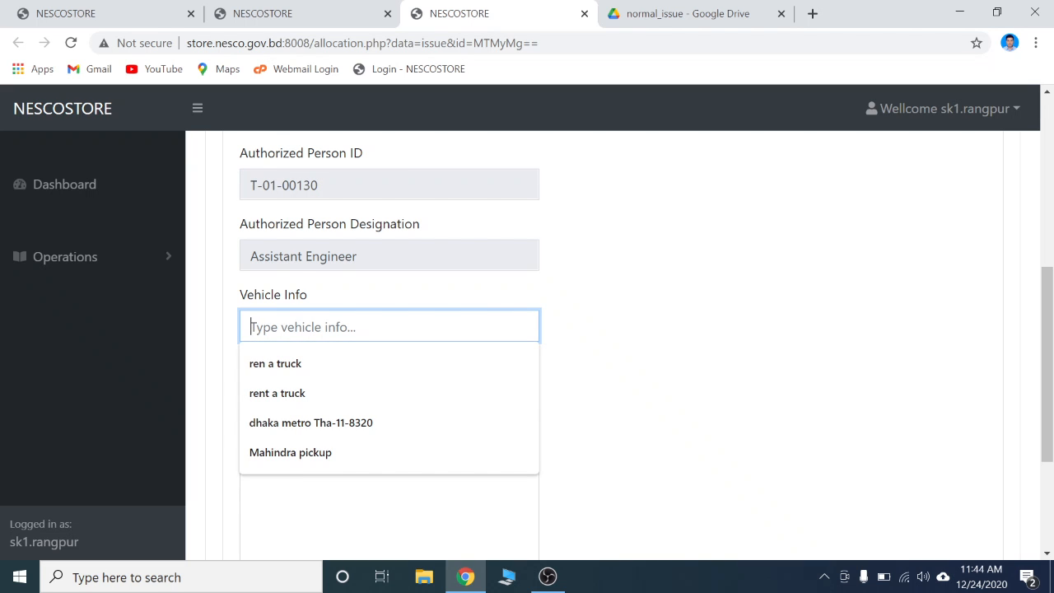
left_click(307, 371)
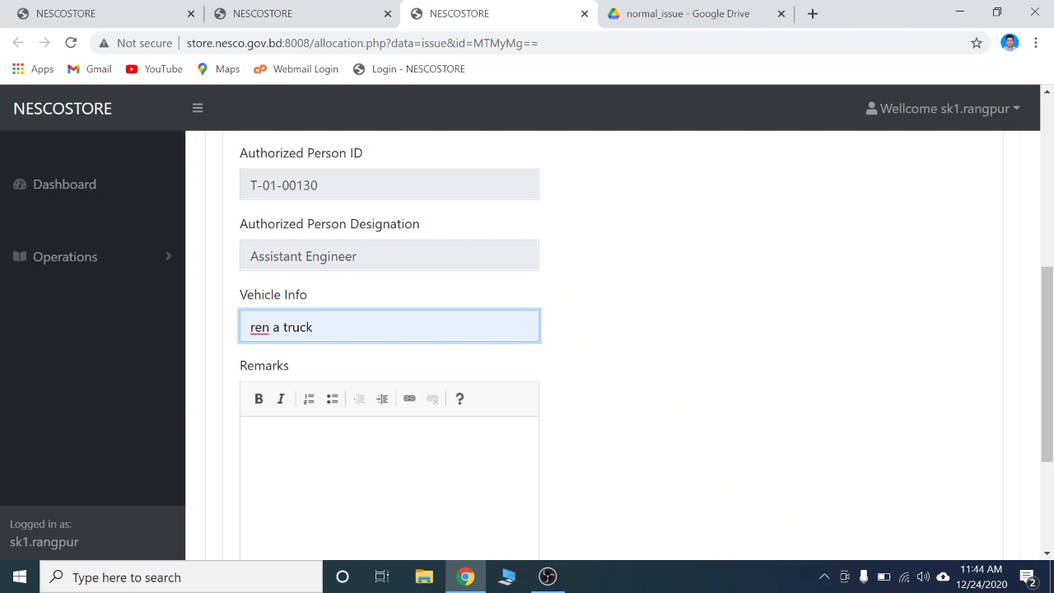
Review the allocated product row for the 11 KV CT 100-200/5 A item
scroll(583, 334, "down", 3)
scroll(584, 335, "up", 5)
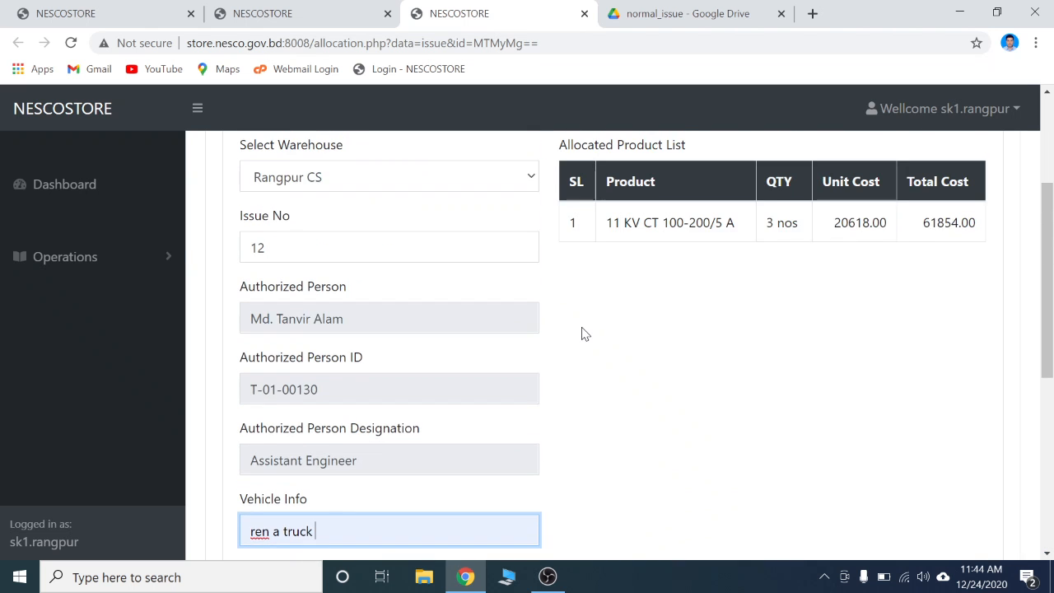
scroll(583, 335, "down", 1)
scroll(583, 334, "up", 3)
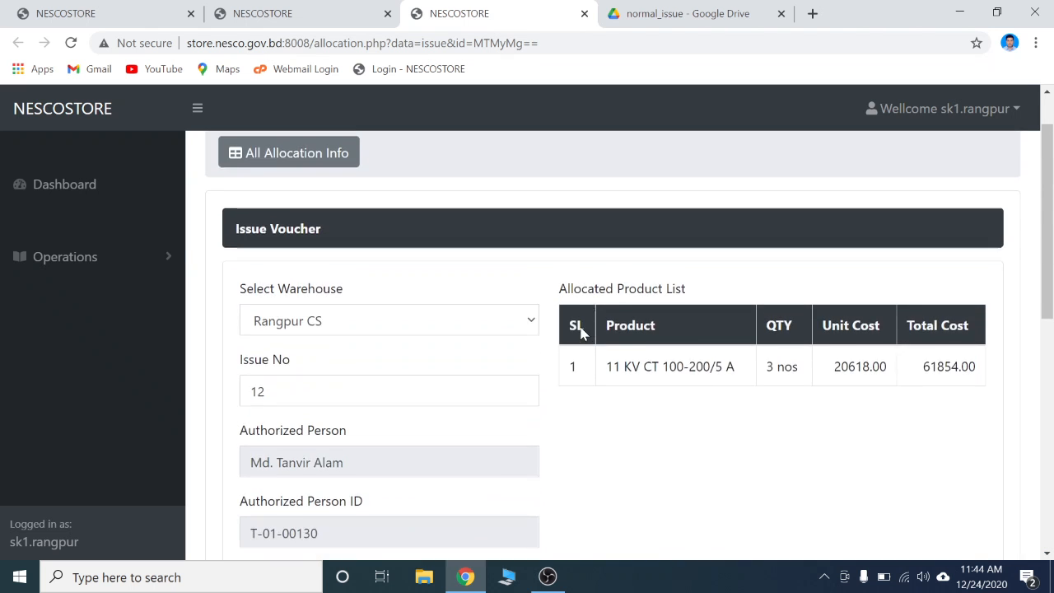
scroll(582, 332, "down", 2)
scroll(565, 334, "up", 1)
double_click(614, 306)
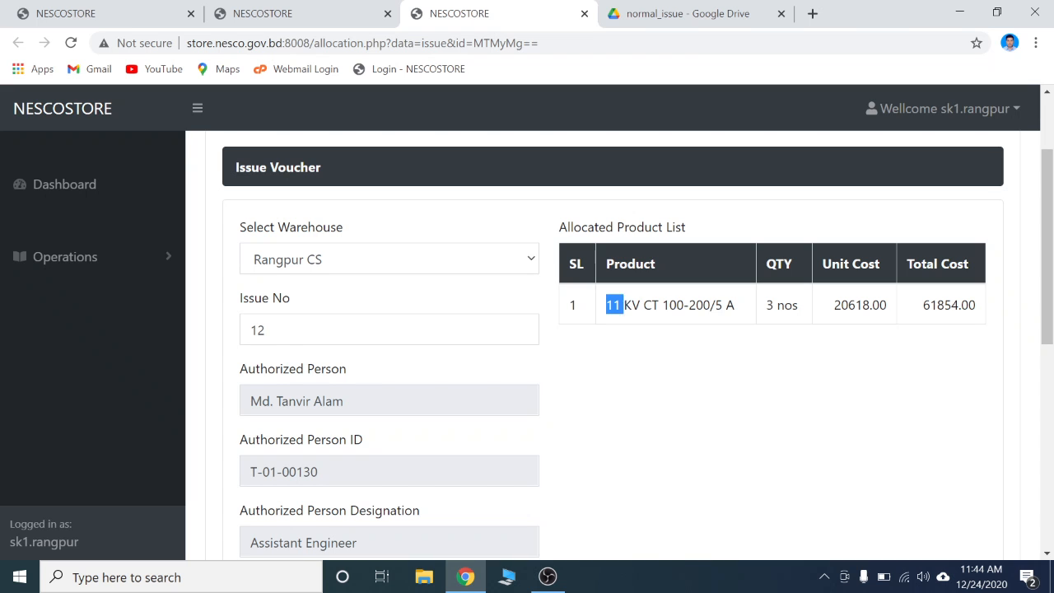
left_click_drag(613, 306, 970, 306)
Create the issue voucher and confirm the submission
scroll(572, 401, "down", 1)
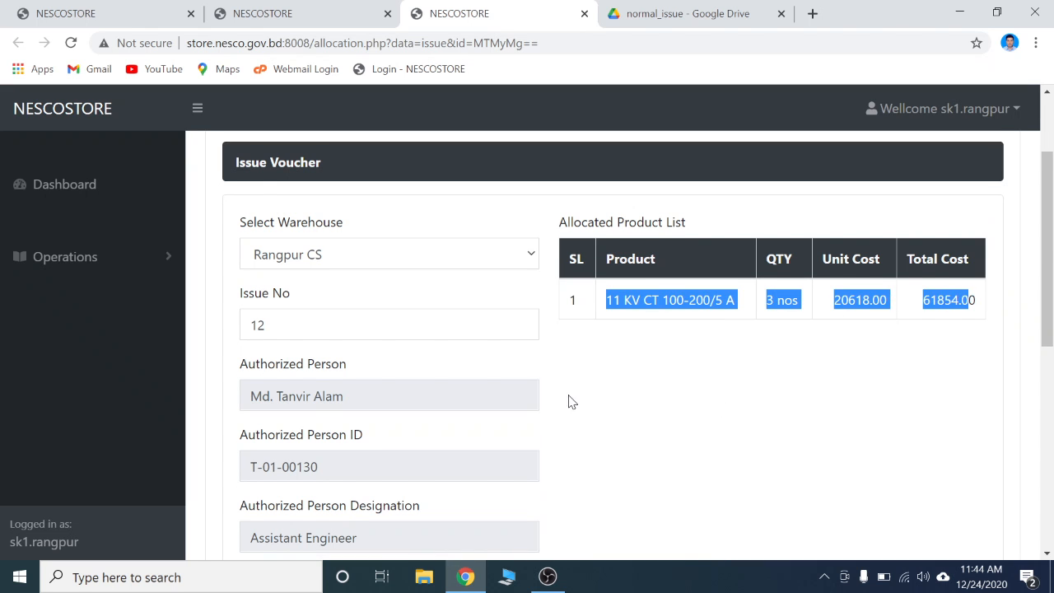
scroll(573, 401, "down", 3)
scroll(626, 344, "down", 3)
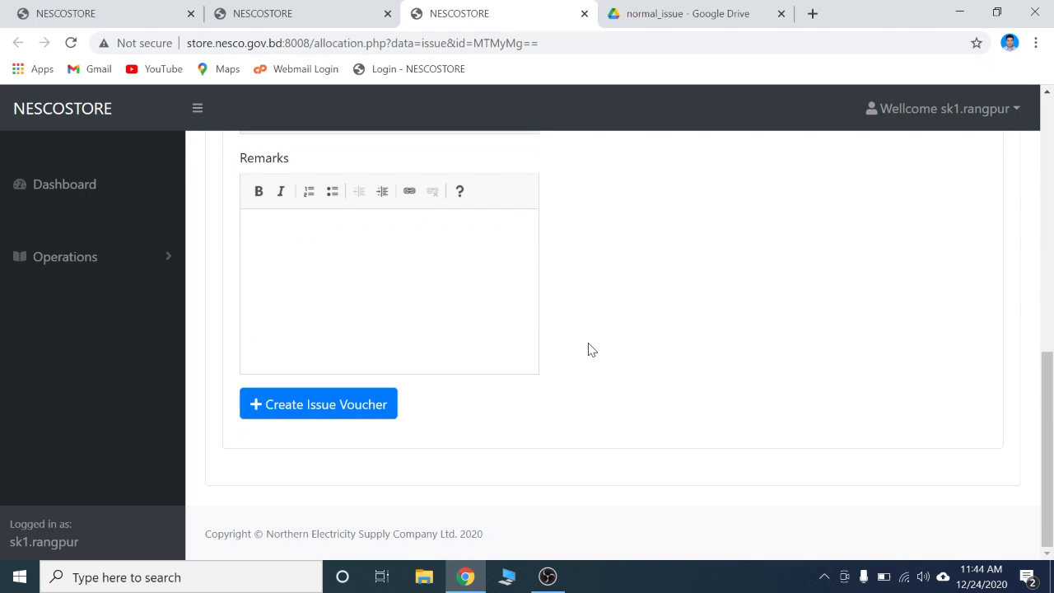
left_click(295, 407)
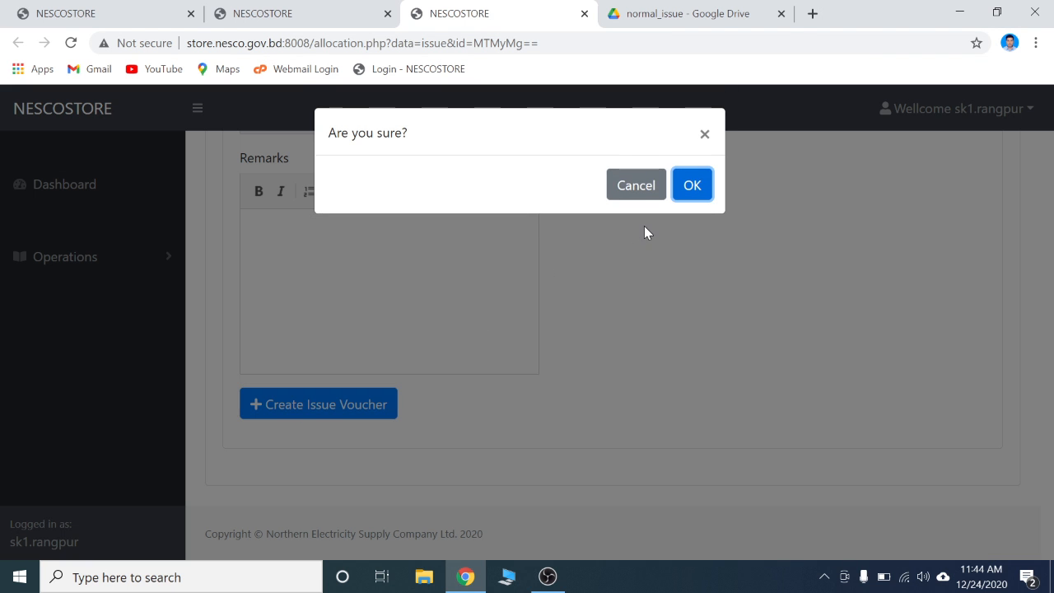
left_click(697, 191)
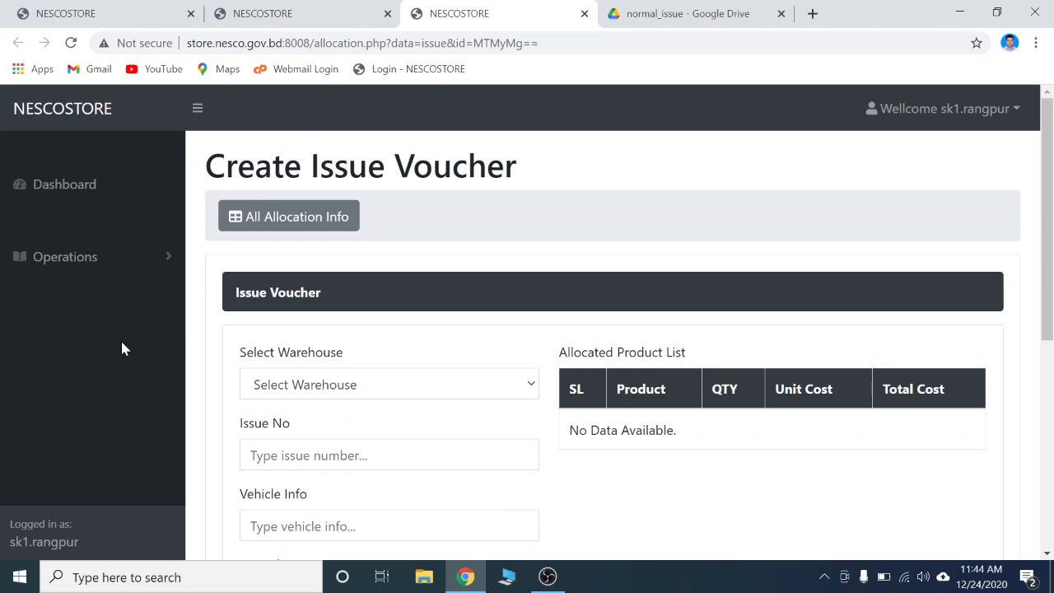
Search the allocation list for allocation 1754
left_click(89, 262)
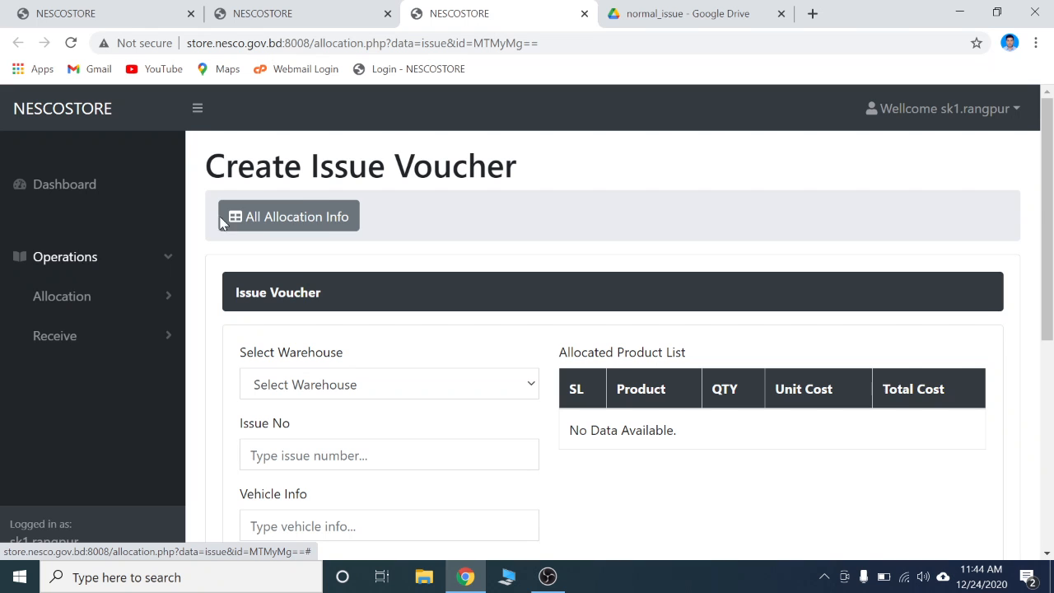
left_click(282, 225)
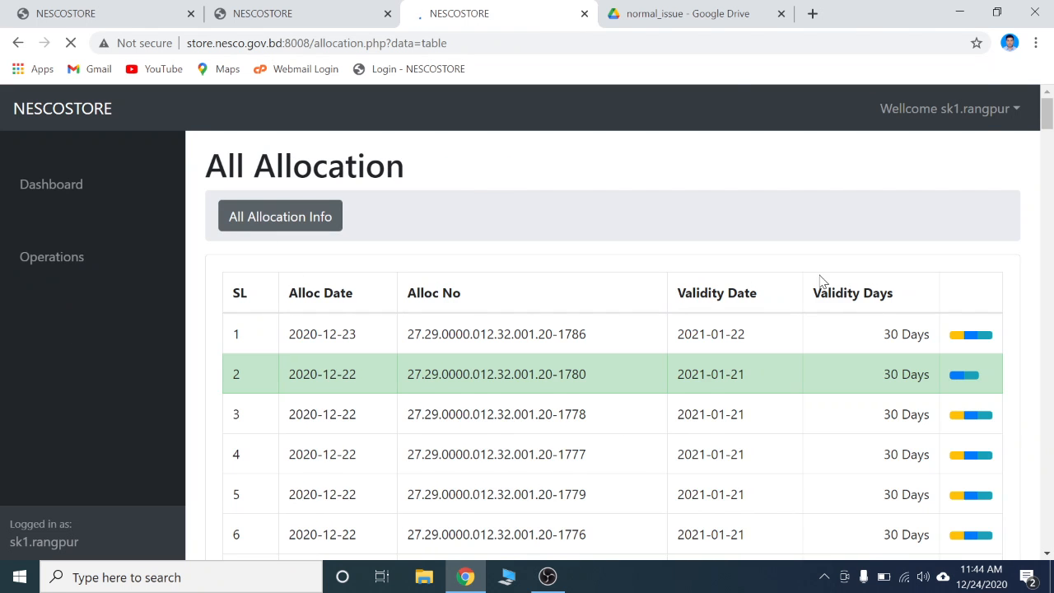
left_click(898, 285)
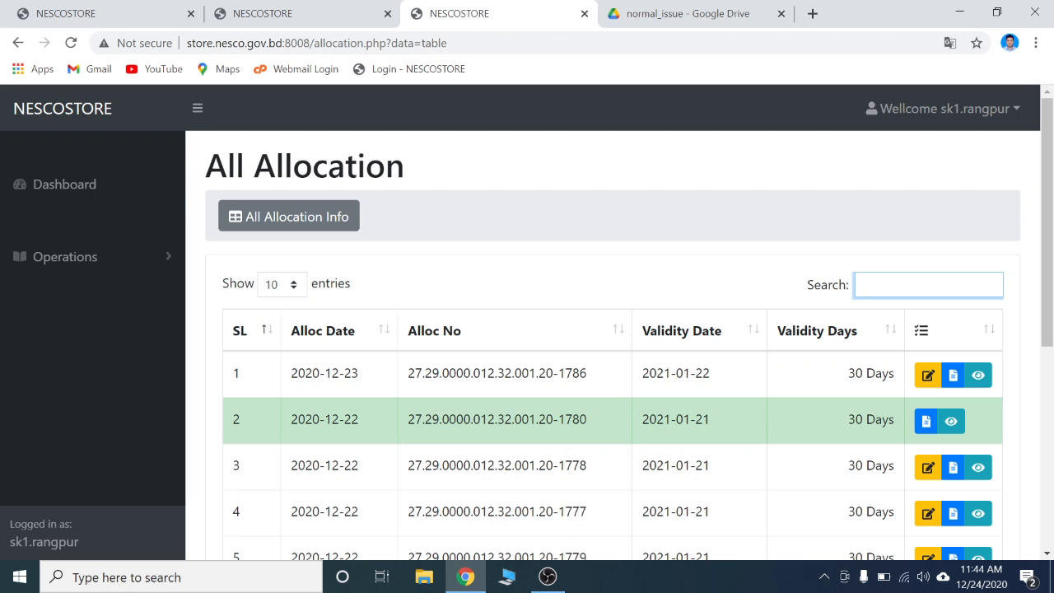
type("1754")
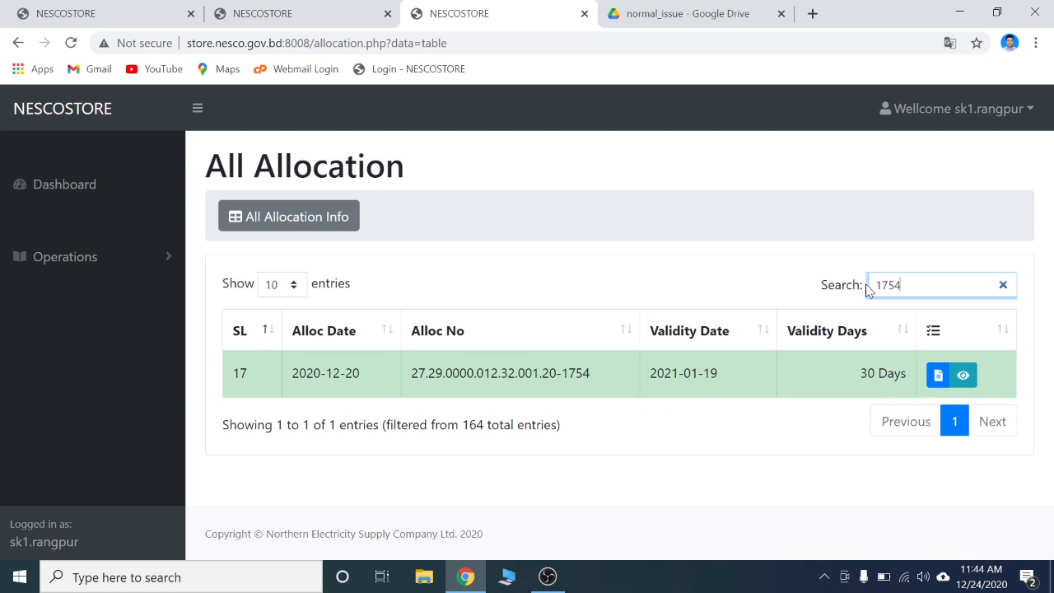
Open the issue vouchers of allocation 1754 and authorize voucher 12 to the next level, confirming the prompt
left_click(940, 376)
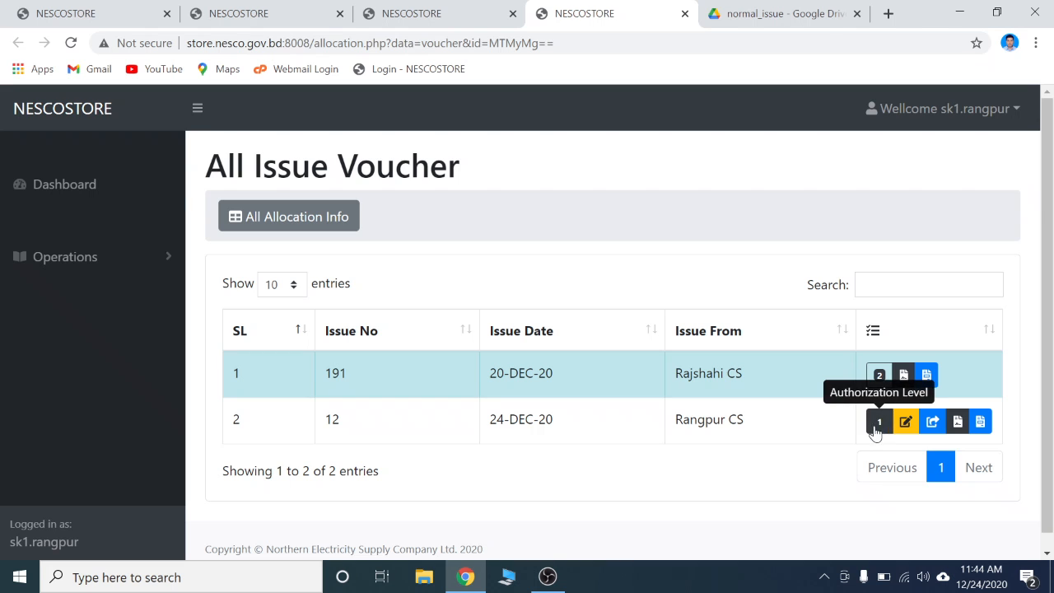
left_click(934, 423)
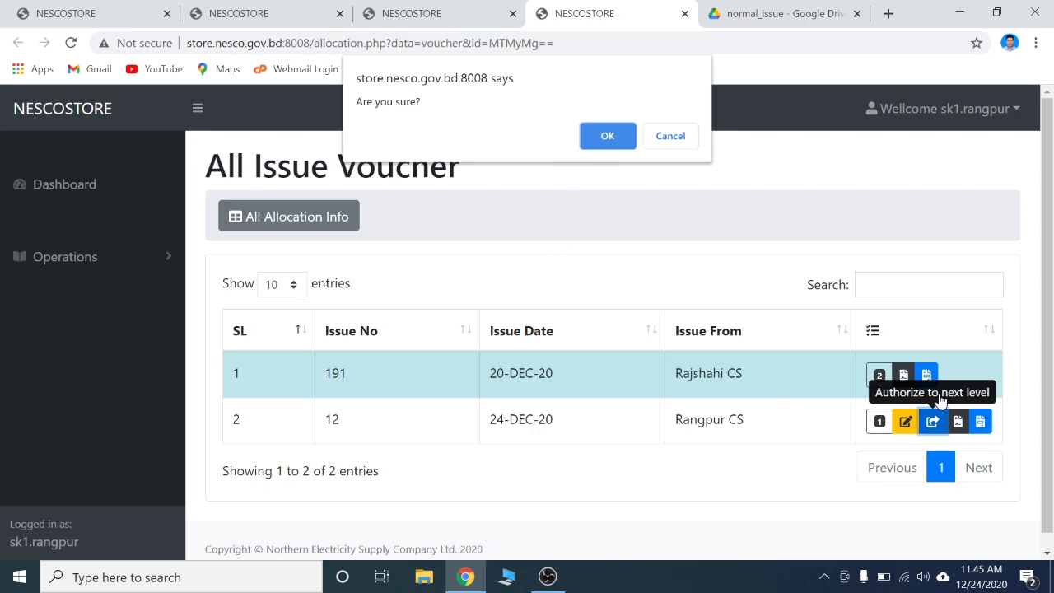
left_click(609, 136)
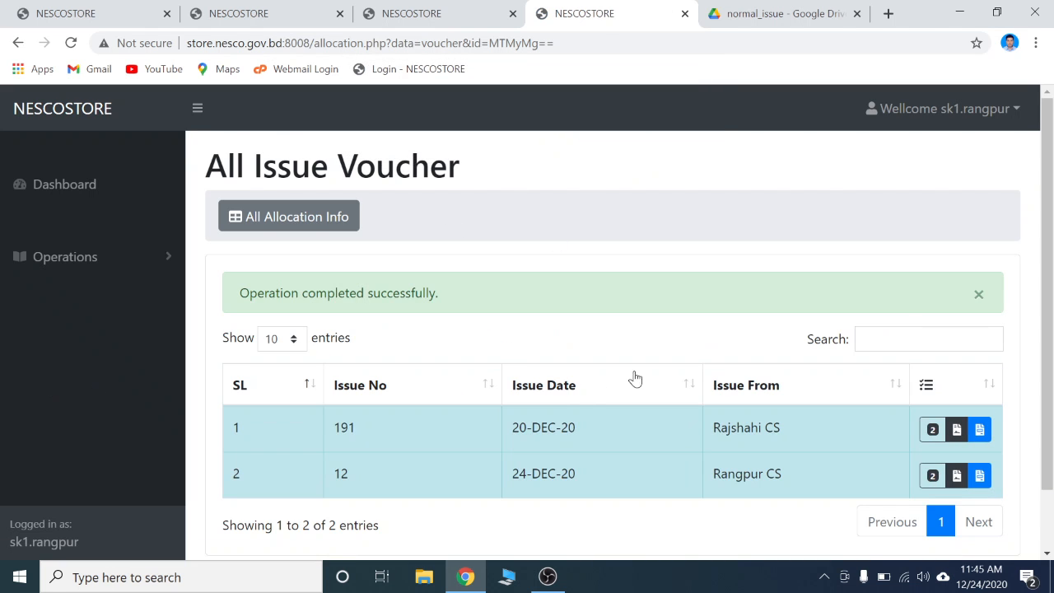
Log out and sign in as the Rangpur store officer, selecting the saved username and password
left_click(873, 109)
left_click(923, 188)
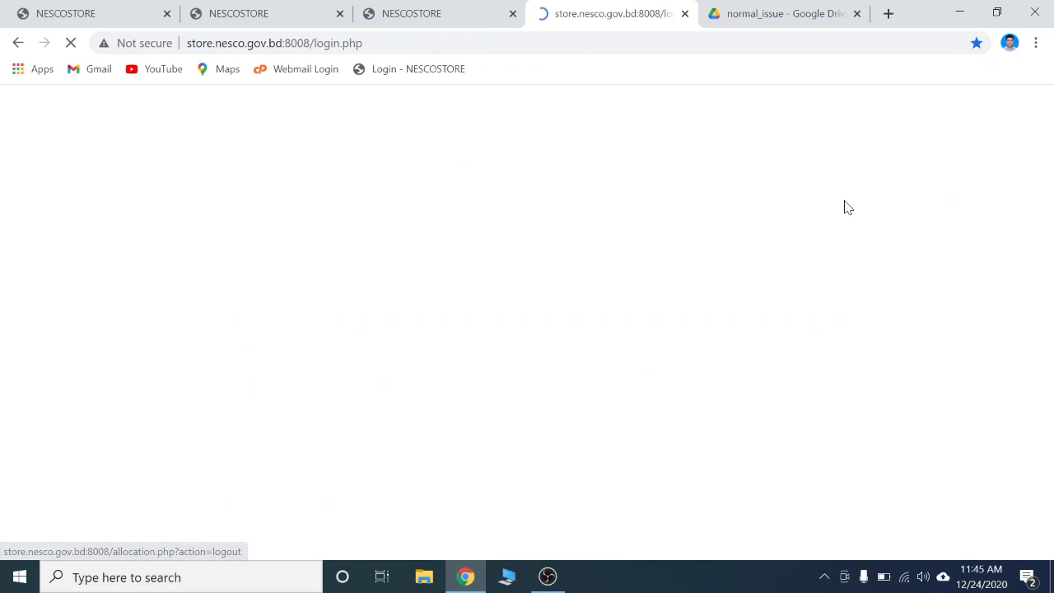
left_click(528, 271)
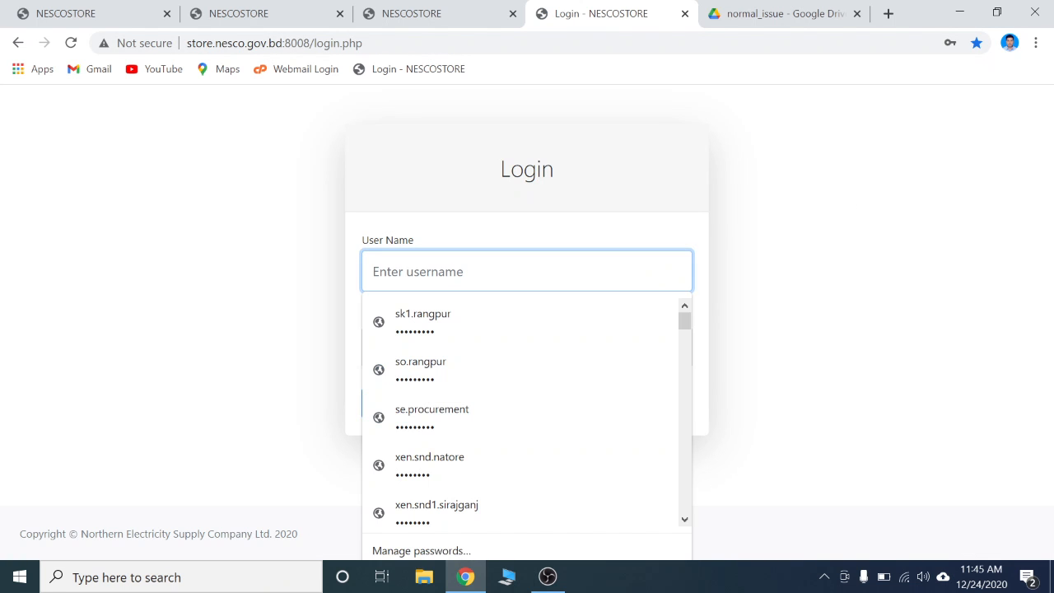
type("so")
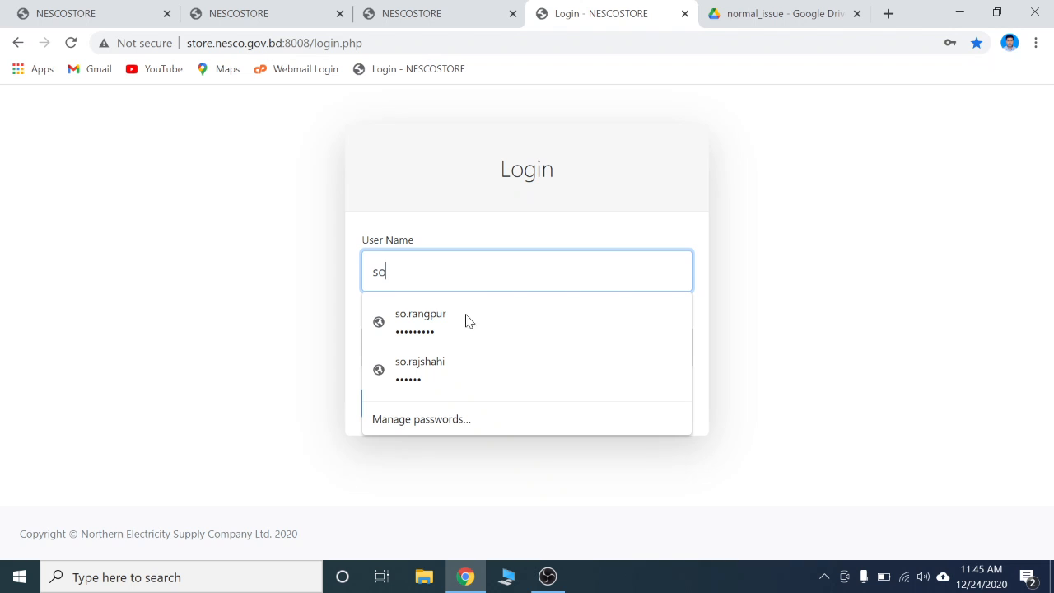
left_click(465, 322)
left_click(398, 406)
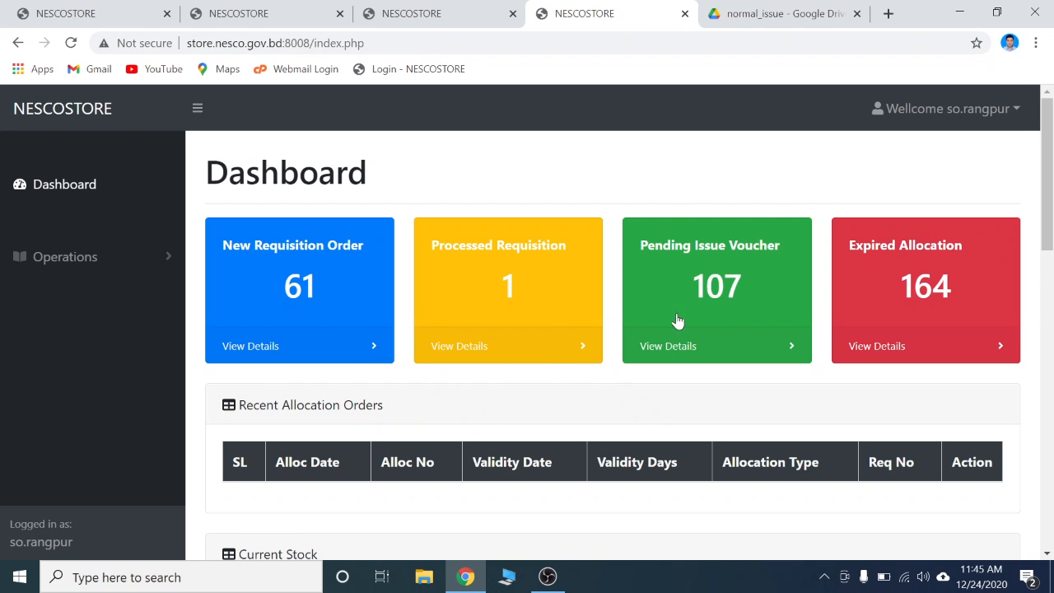
Find allocation 1754 among the pending issue vouchers and open its voucher list
left_click(699, 287)
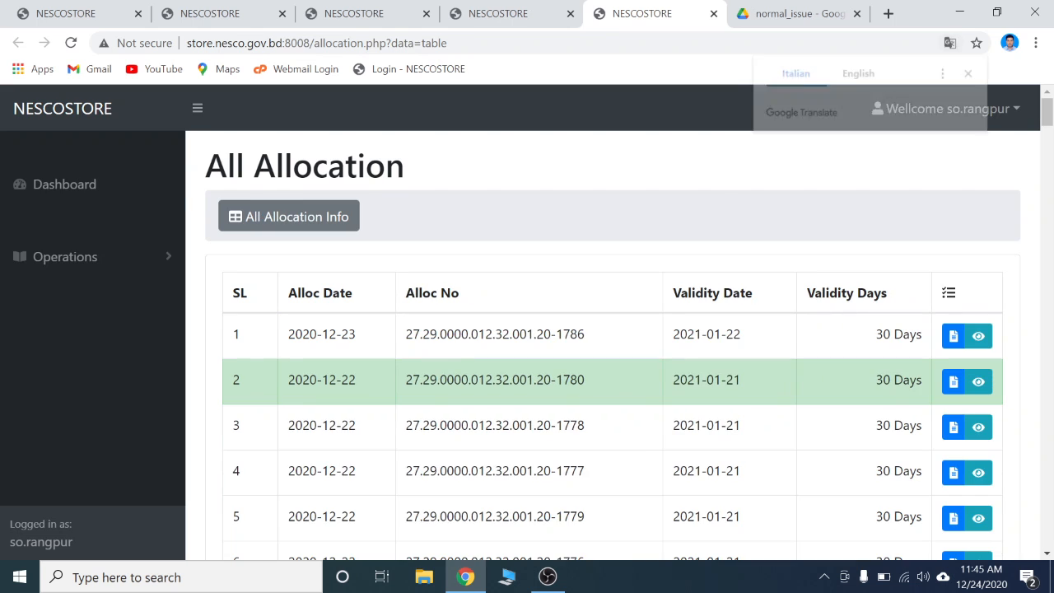
left_click(906, 285)
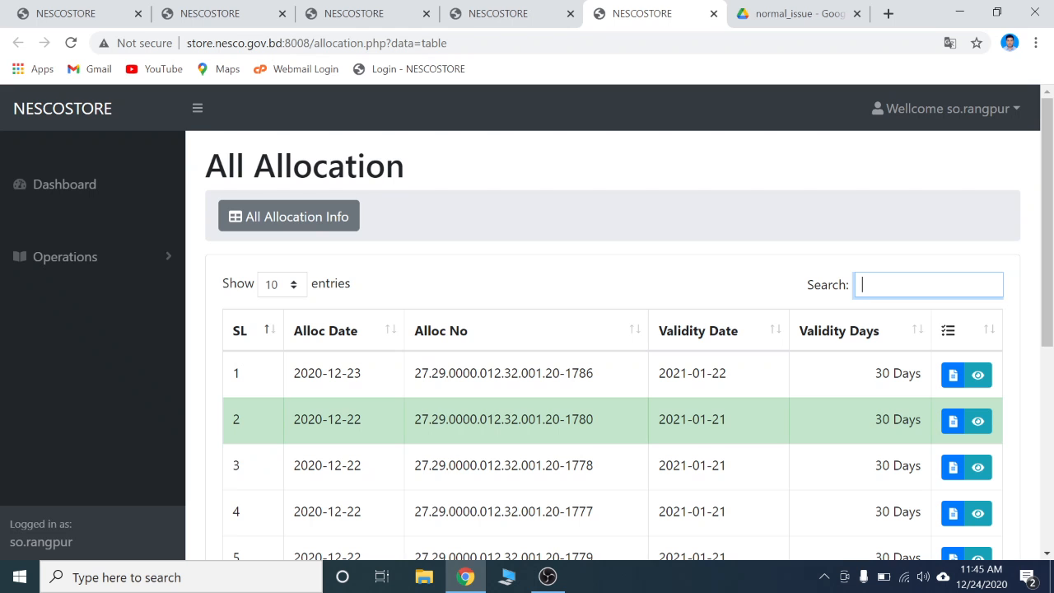
type("1754")
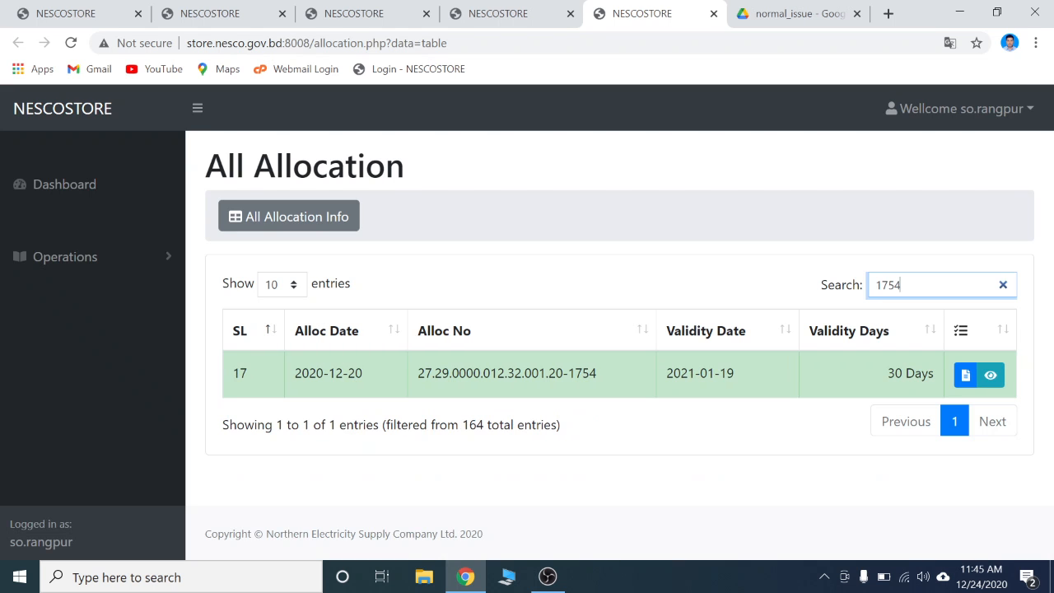
left_click(965, 375)
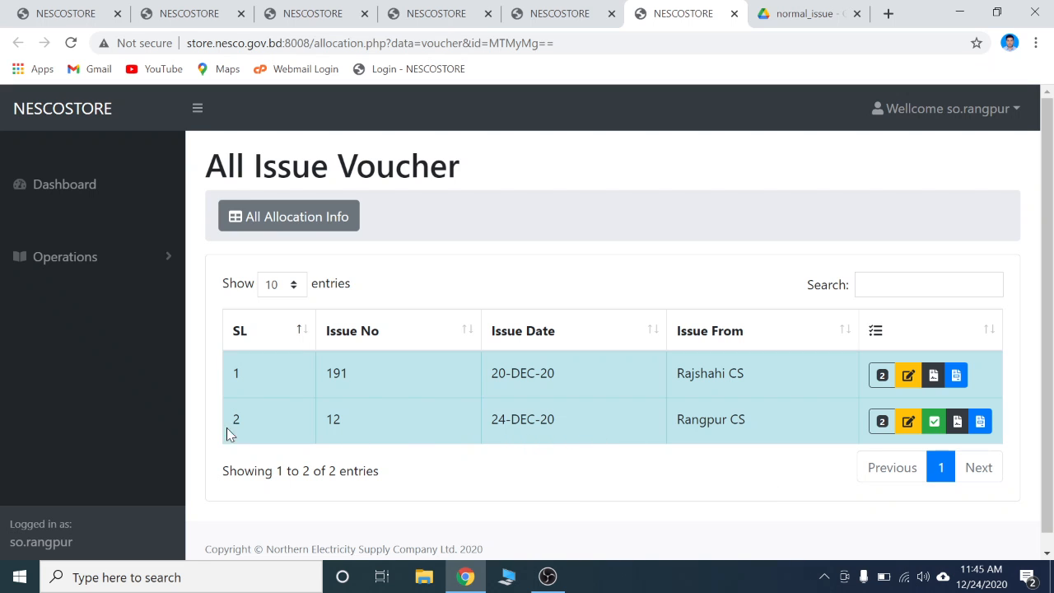
Review the report of issue voucher 12 and close its tab
left_click(958, 424)
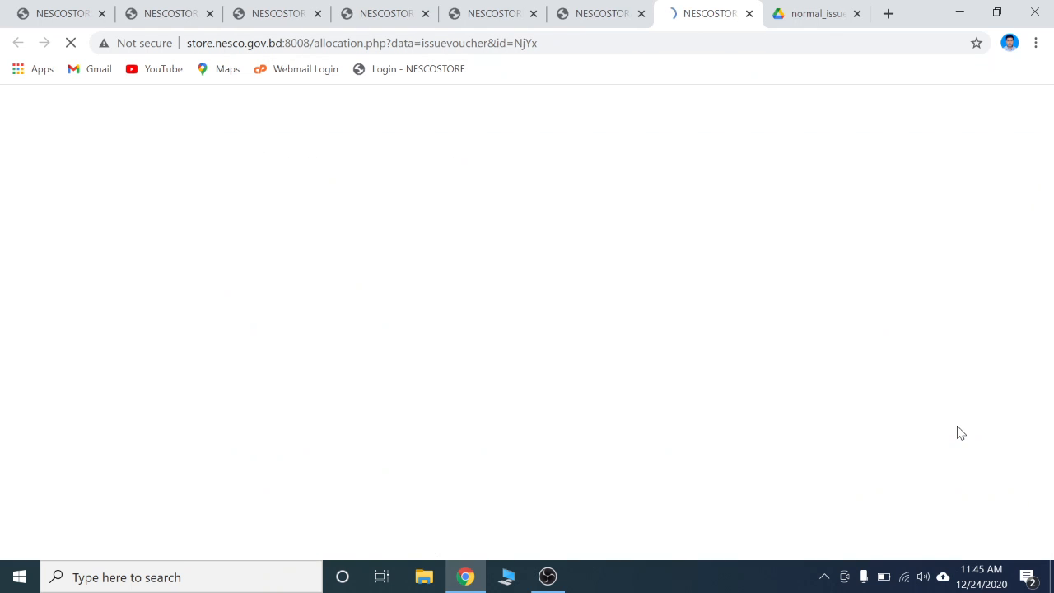
scroll(816, 437, "down", 6)
scroll(809, 437, "up", 7)
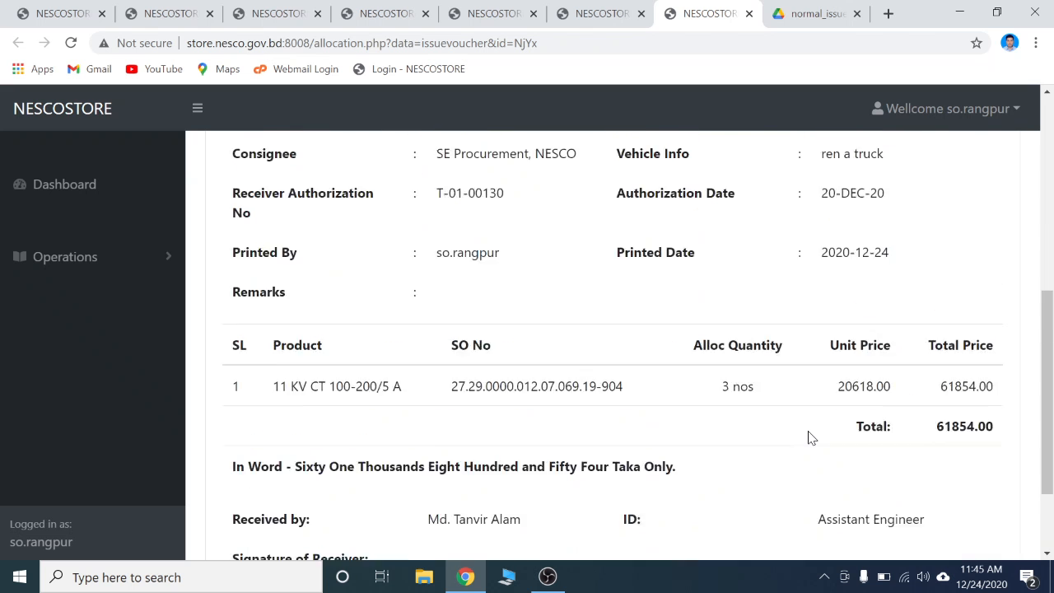
left_click(749, 14)
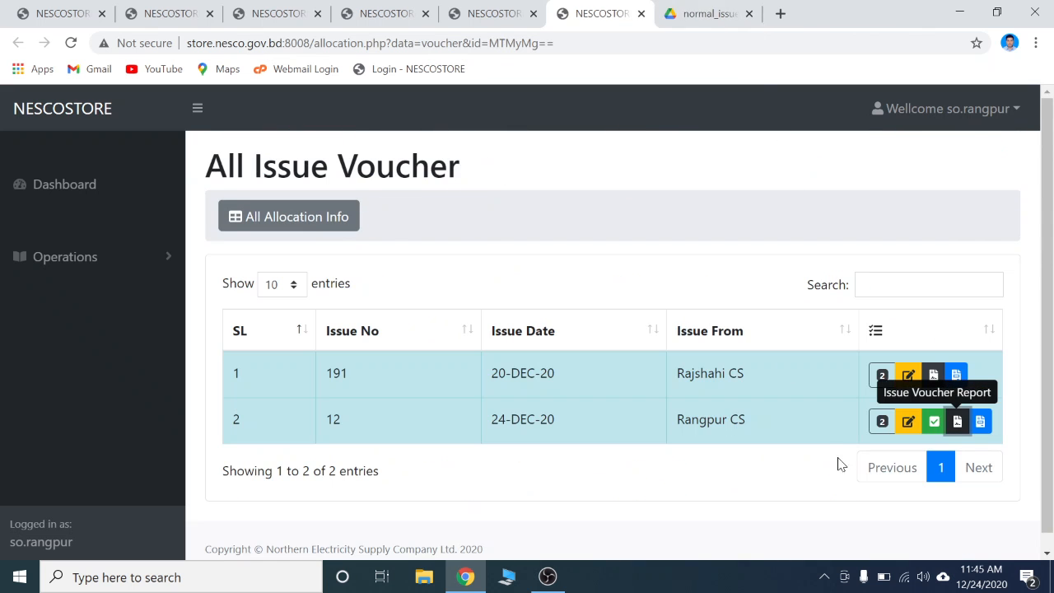
Approve issue voucher 12 and confirm the prompt
left_click(931, 429)
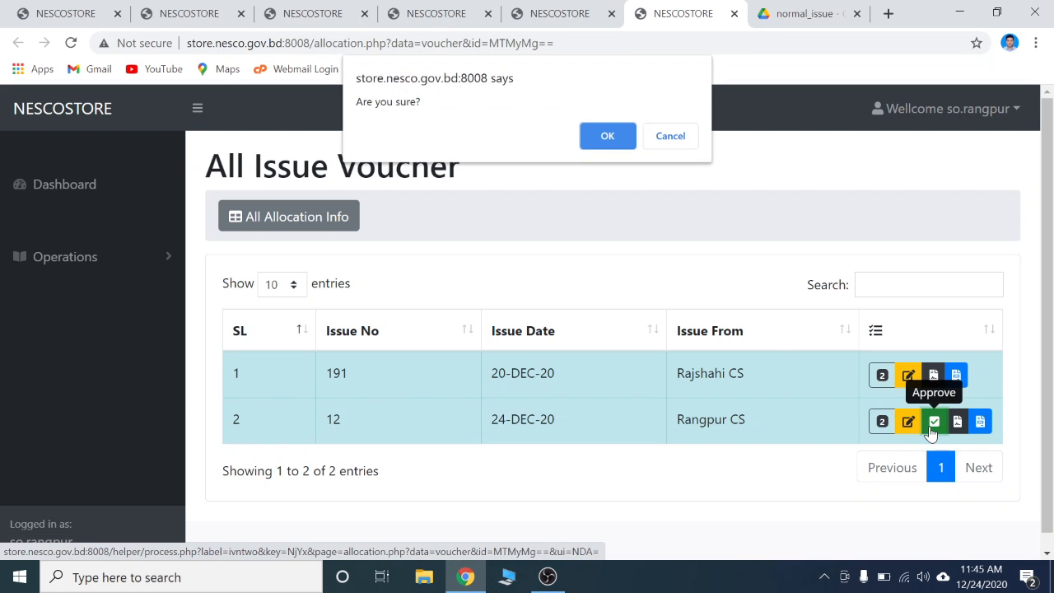
left_click(607, 137)
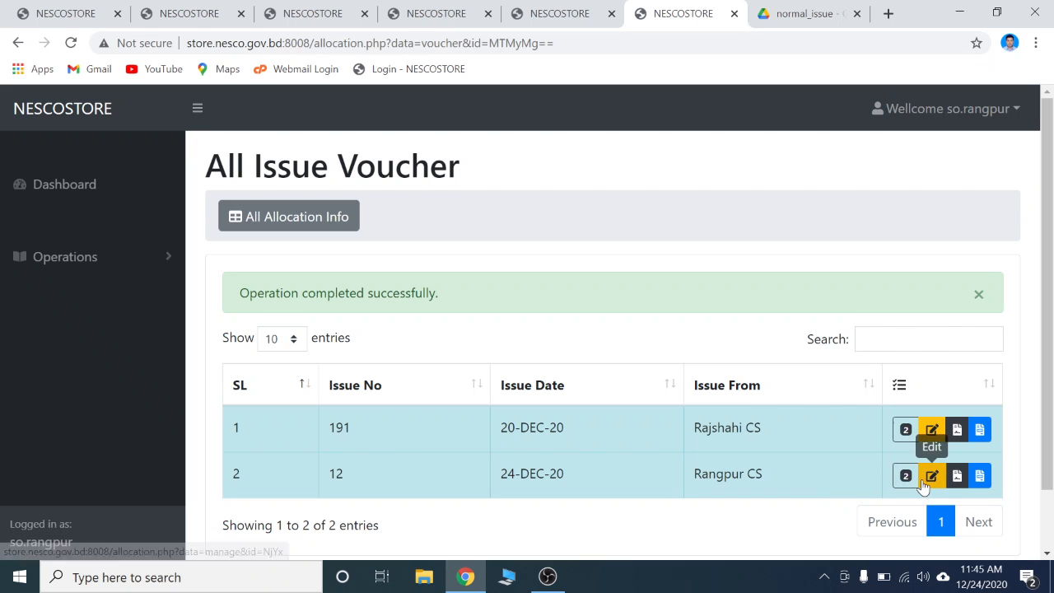
Log out and sign back in as the Rangpur storekeeper, selecting the saved username and password
left_click(920, 112)
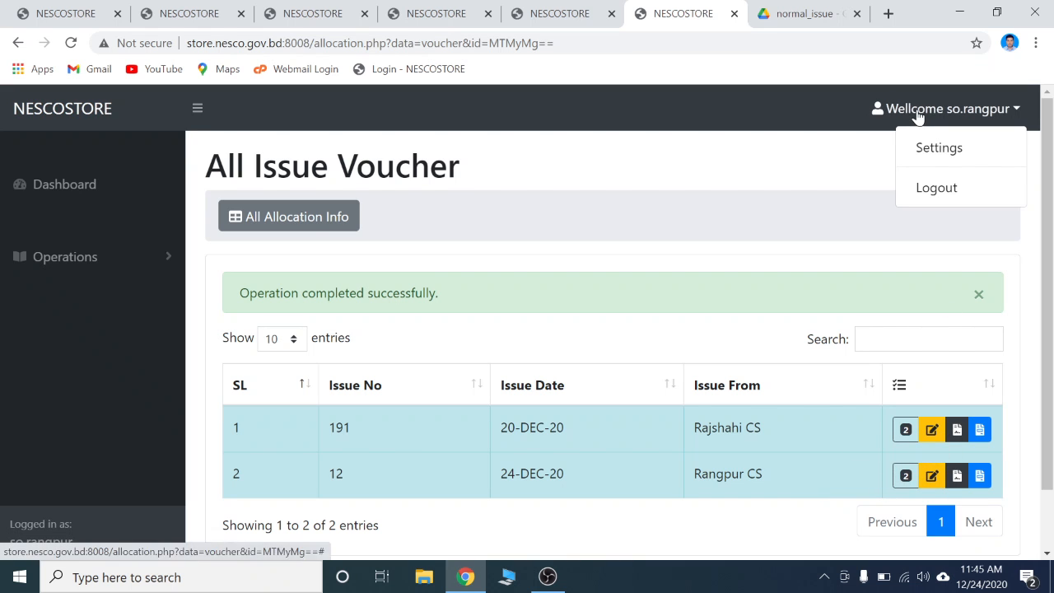
left_click(904, 197)
left_click(528, 272)
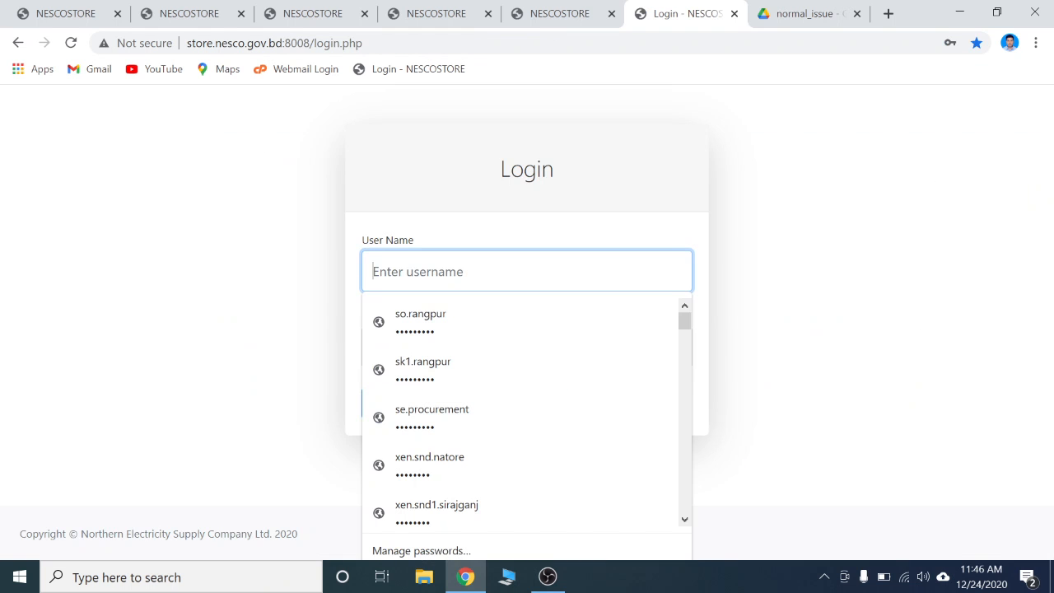
type("sk")
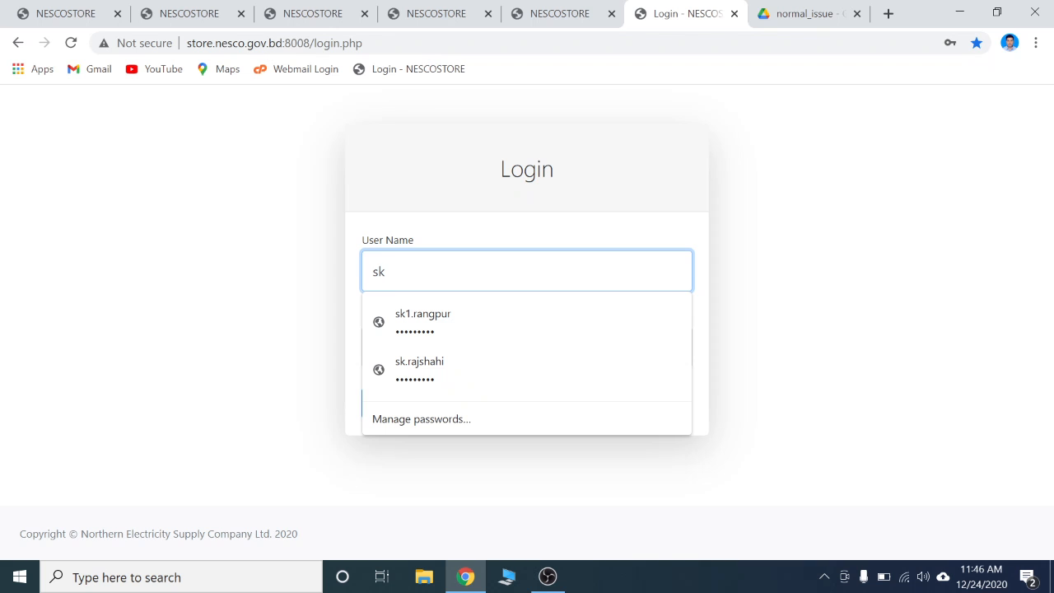
left_click(422, 322)
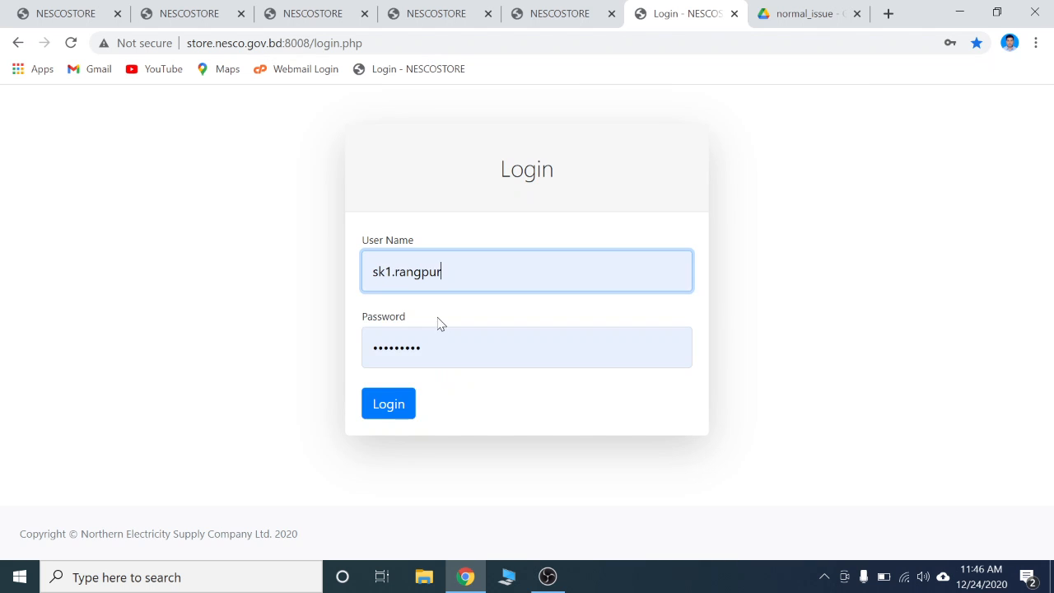
left_click(400, 404)
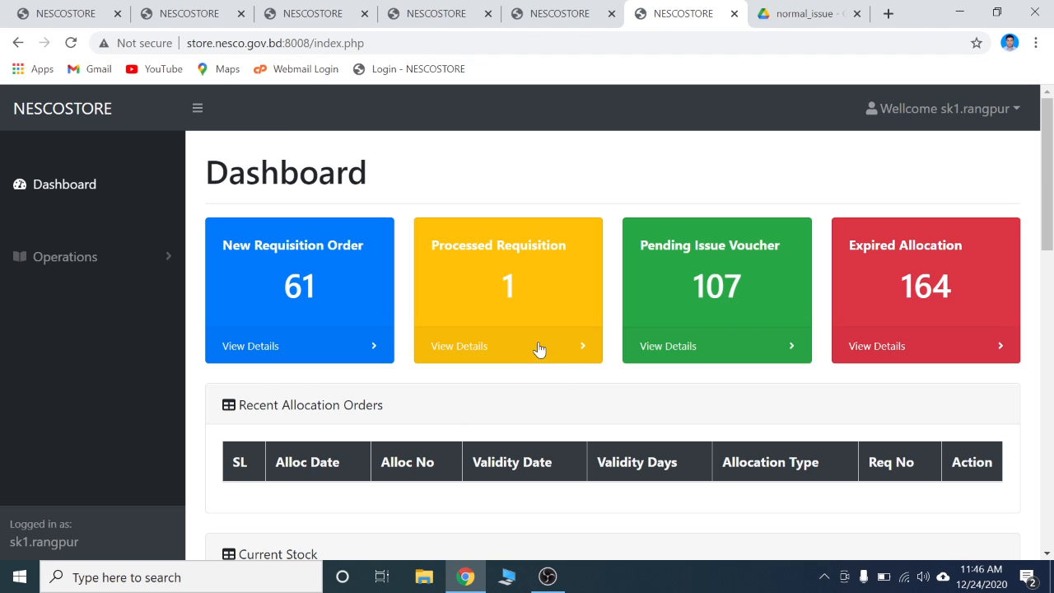
Find allocation 1754 among the pending issue vouchers and open the issue voucher report for voucher 12
left_click(703, 300)
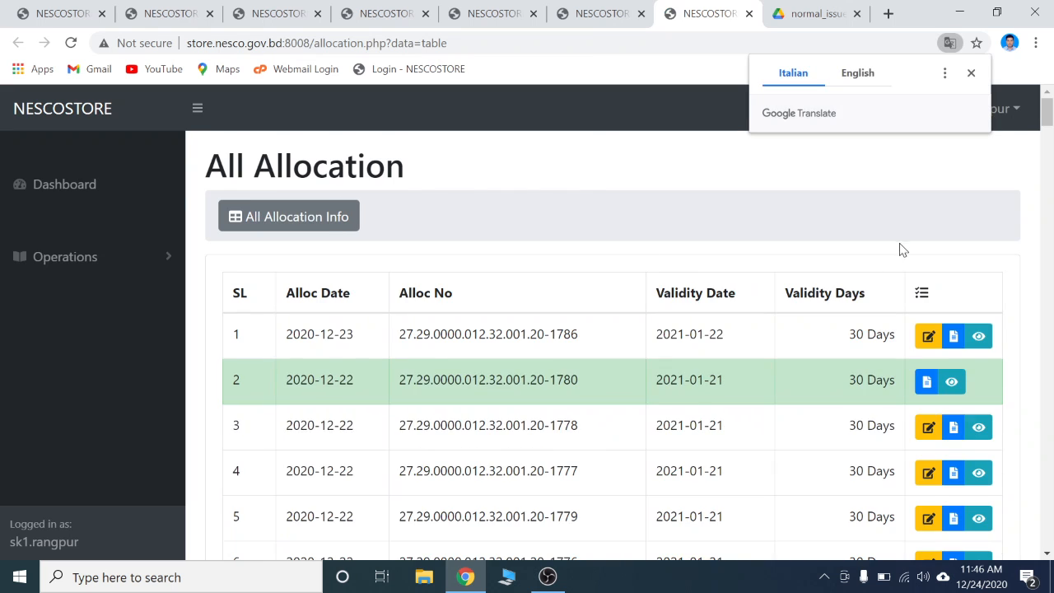
left_click(929, 285)
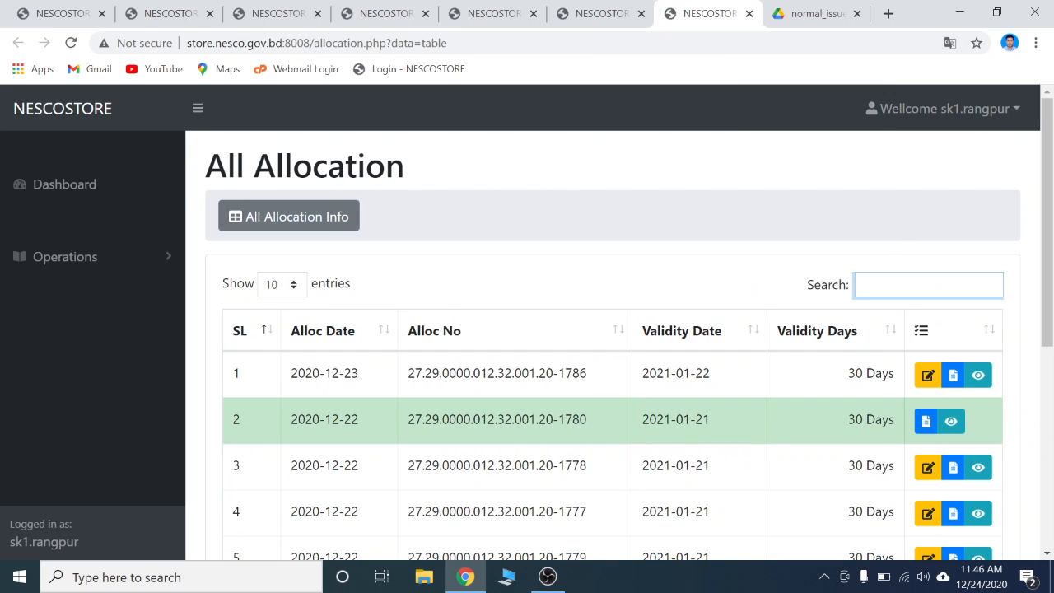
type("1754")
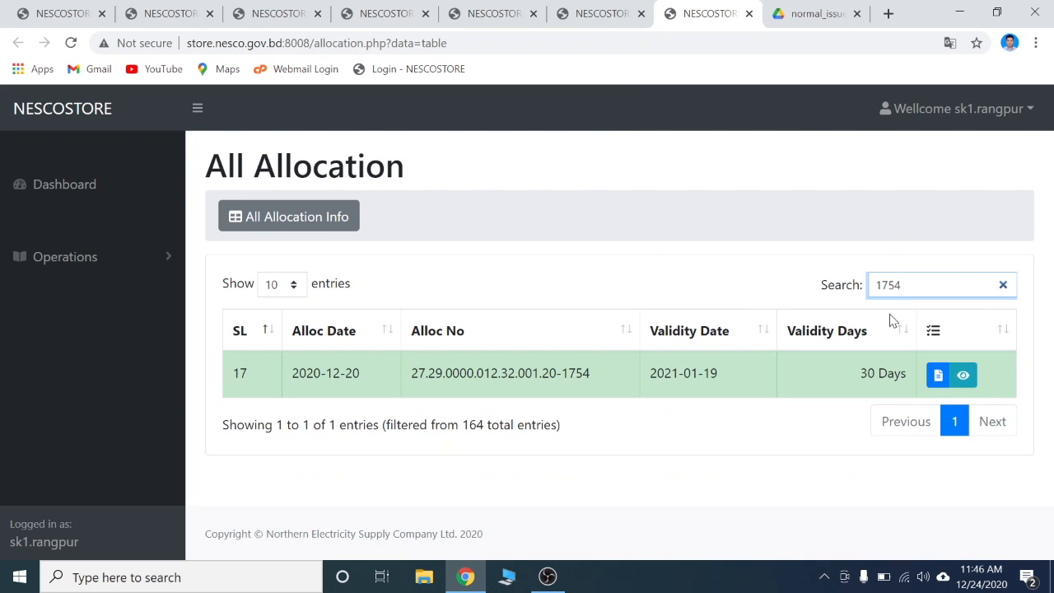
left_click(941, 376)
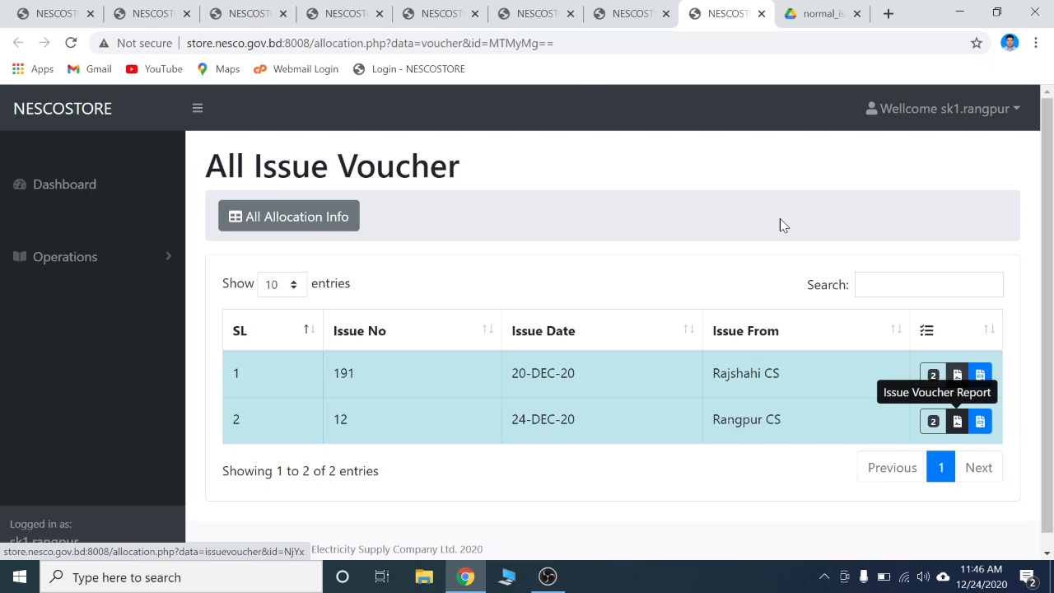
left_click(958, 422)
Examine the issue voucher report's header details, product row and receiver section
scroll(650, 414, "down", 2)
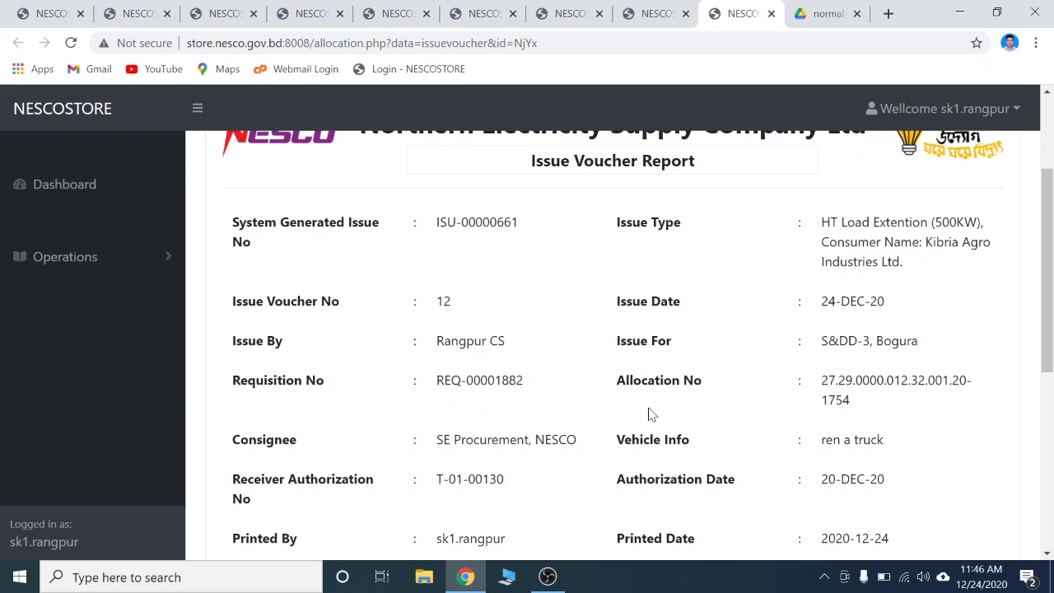
scroll(650, 415, "down", 5)
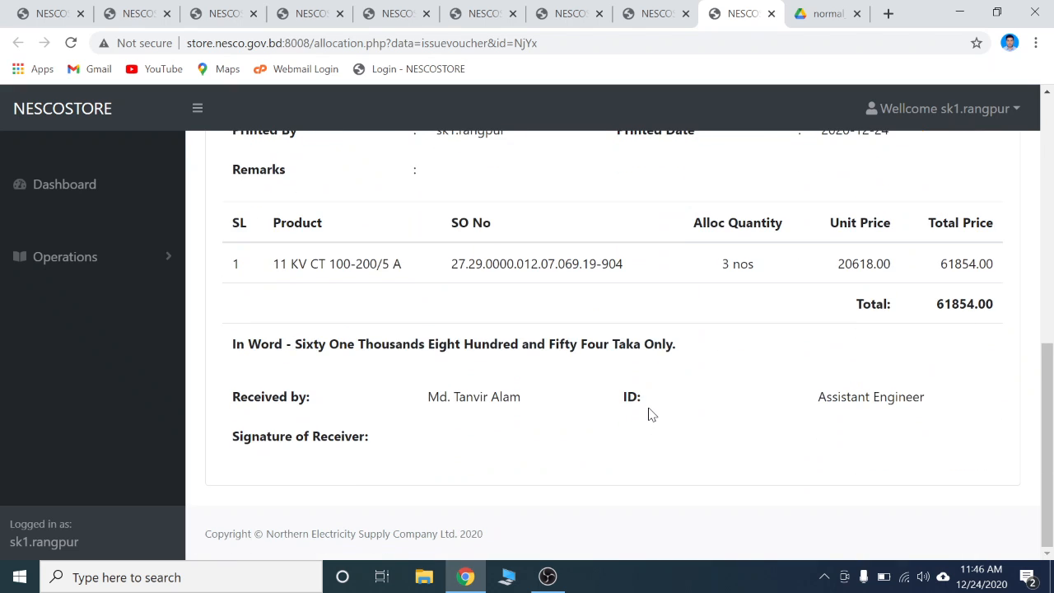
scroll(650, 414, "up", 7)
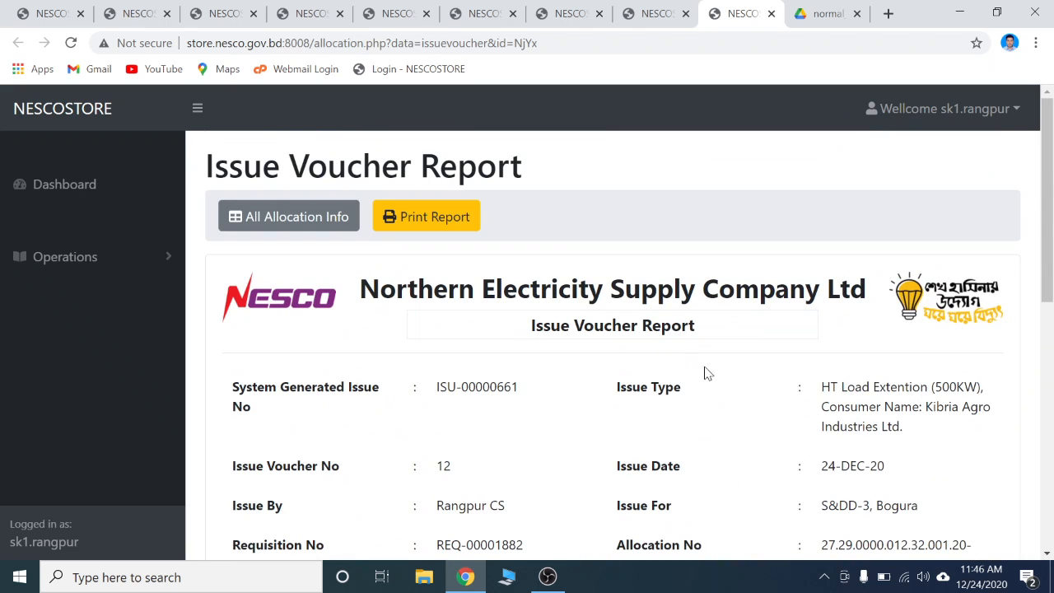
scroll(678, 372, "down", 6)
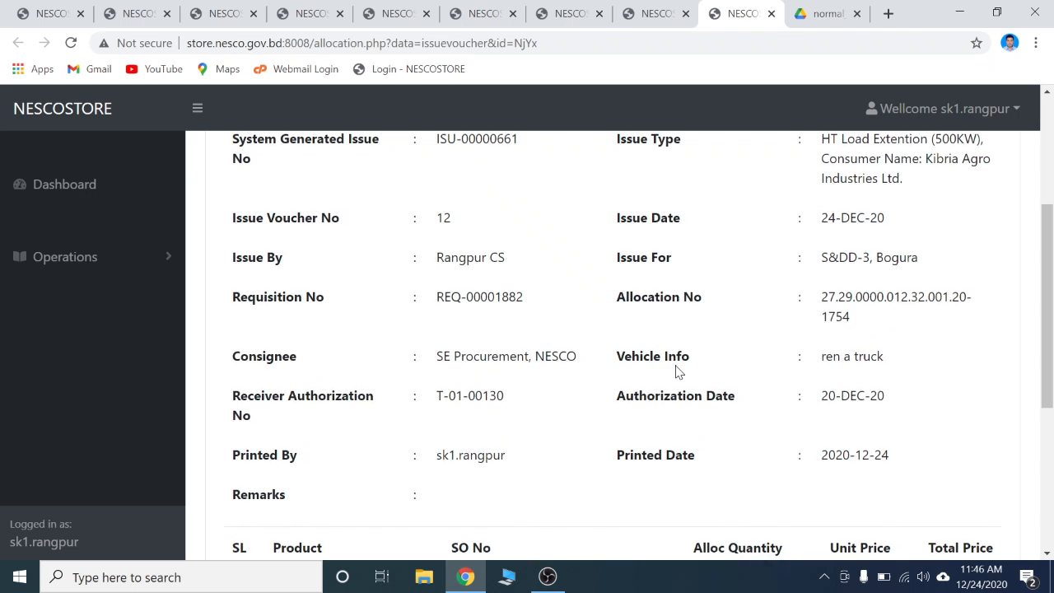
scroll(678, 372, "down", 1)
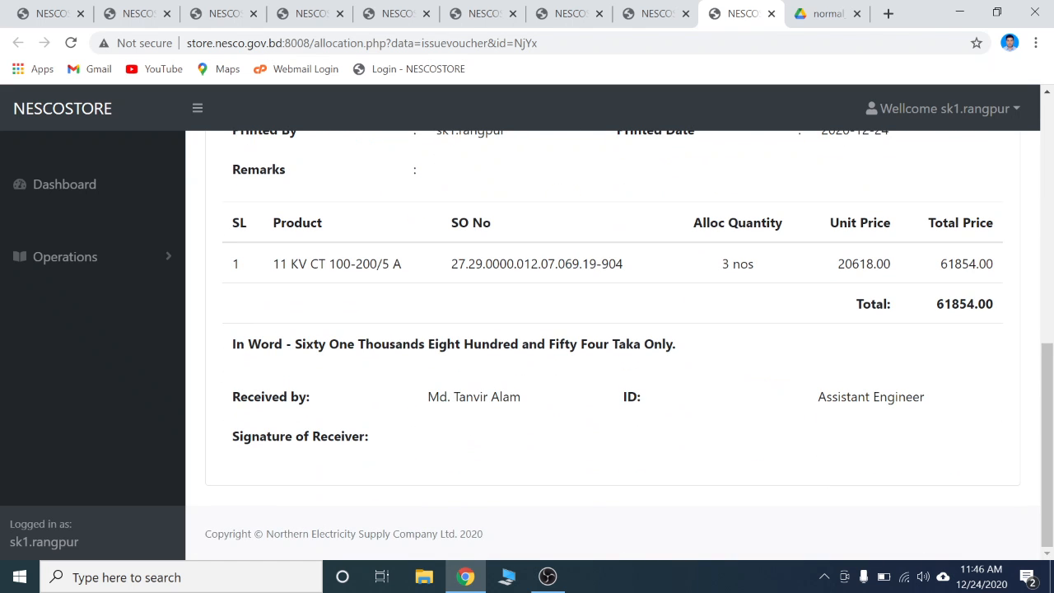
left_click_drag(233, 404, 431, 397)
left_click(461, 399)
left_click_drag(624, 398, 717, 397)
left_click_drag(797, 402, 920, 398)
left_click(877, 405)
scroll(438, 453, "up", 7)
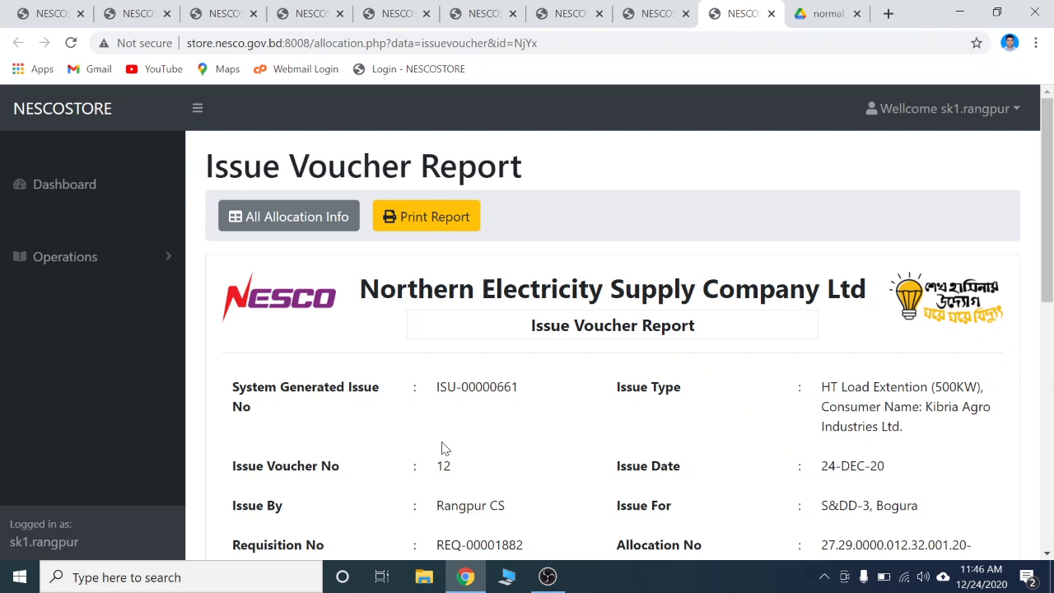
Review the rest of the issue voucher report, including its product pricing table and receiver section
scroll(536, 365, "down", 2)
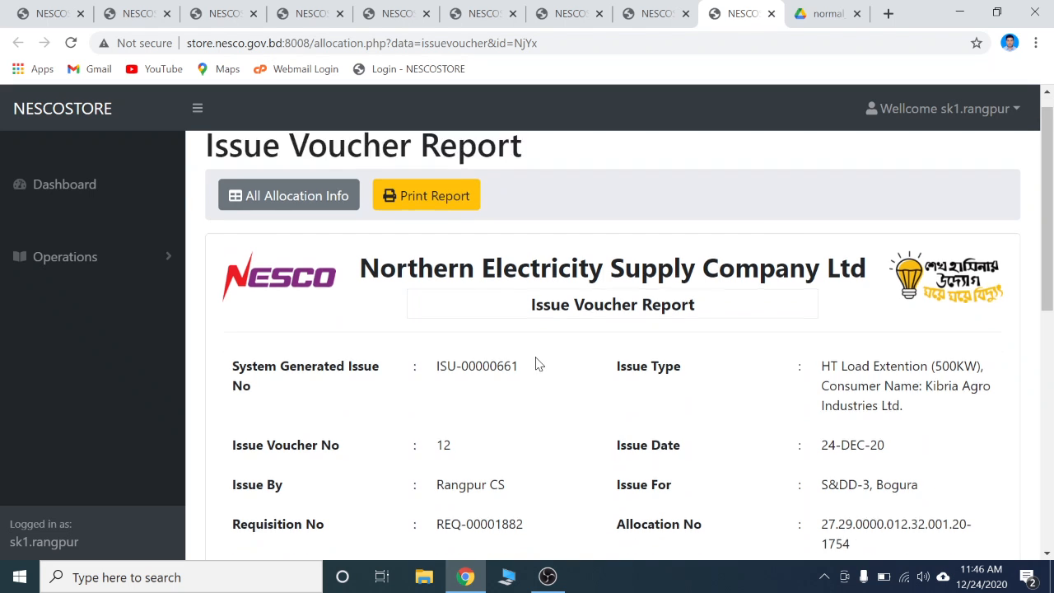
scroll(537, 365, "down", 4)
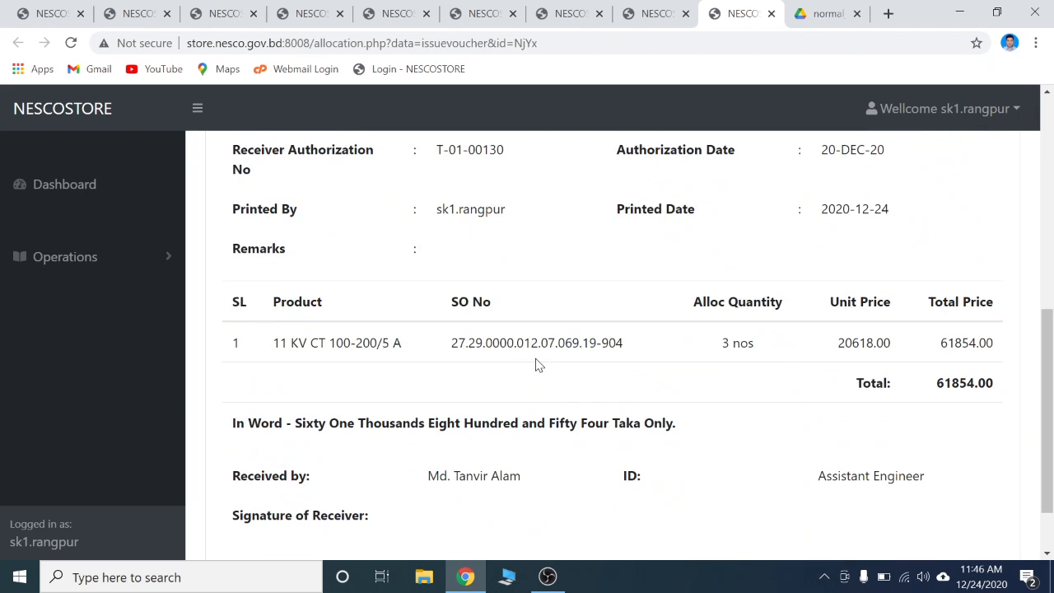
scroll(536, 365, "up", 6)
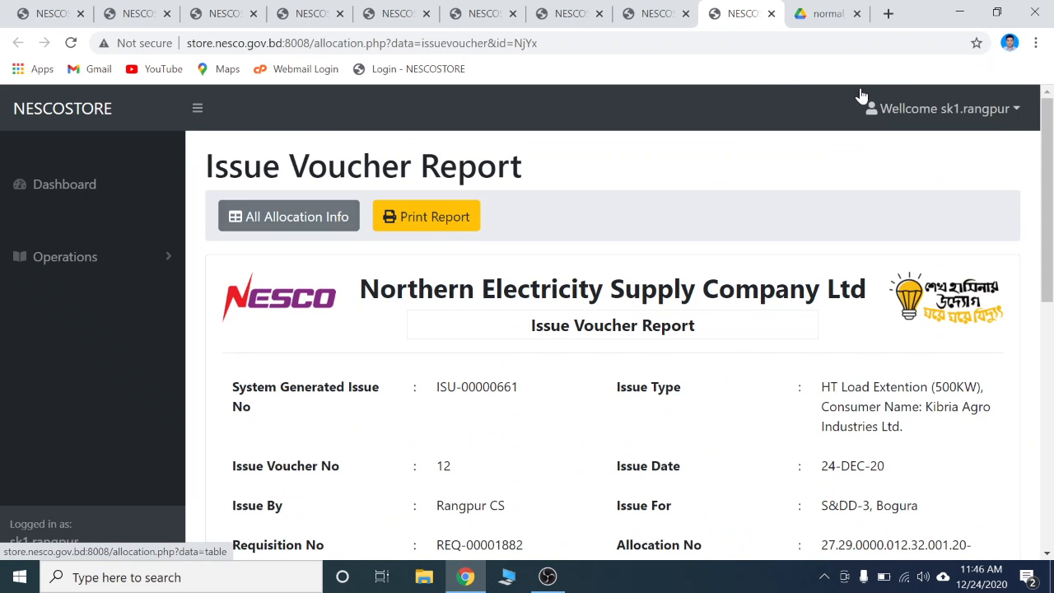
Return to the issue voucher list and open the gate pass report for issue voucher 12
left_click(772, 14)
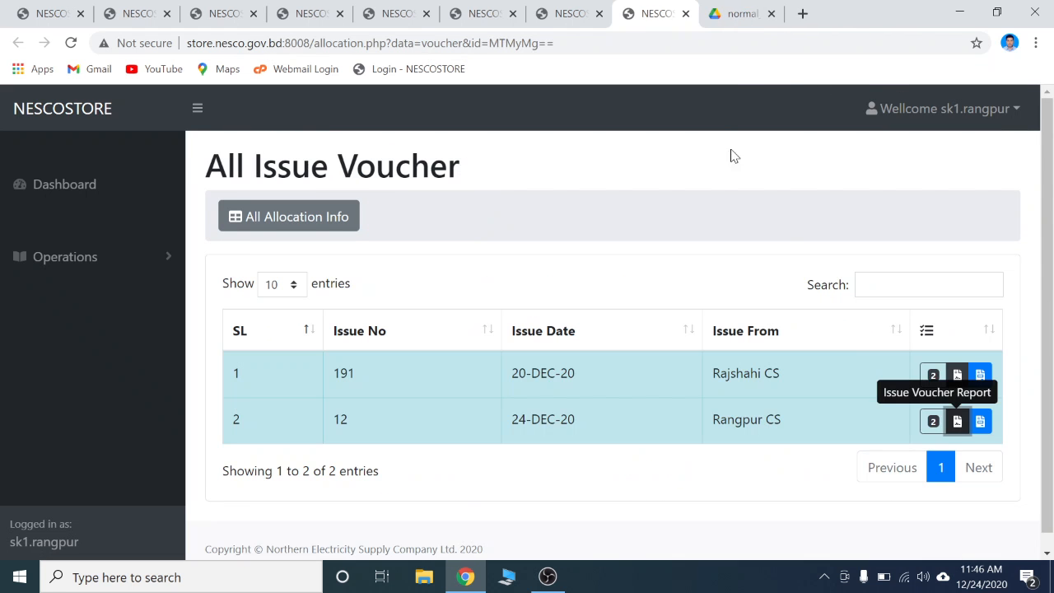
left_click(981, 422)
scroll(687, 346, "down", 6)
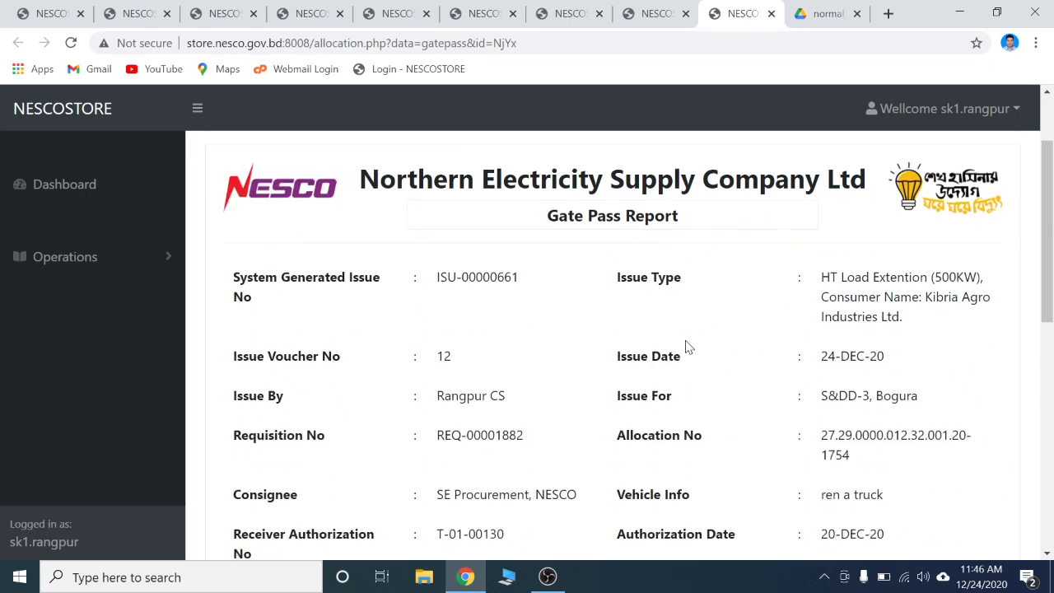
Examine the gate pass report's header details, product quantity and store keeper, store officer and receiver signature sections
scroll(687, 346, "down", 3)
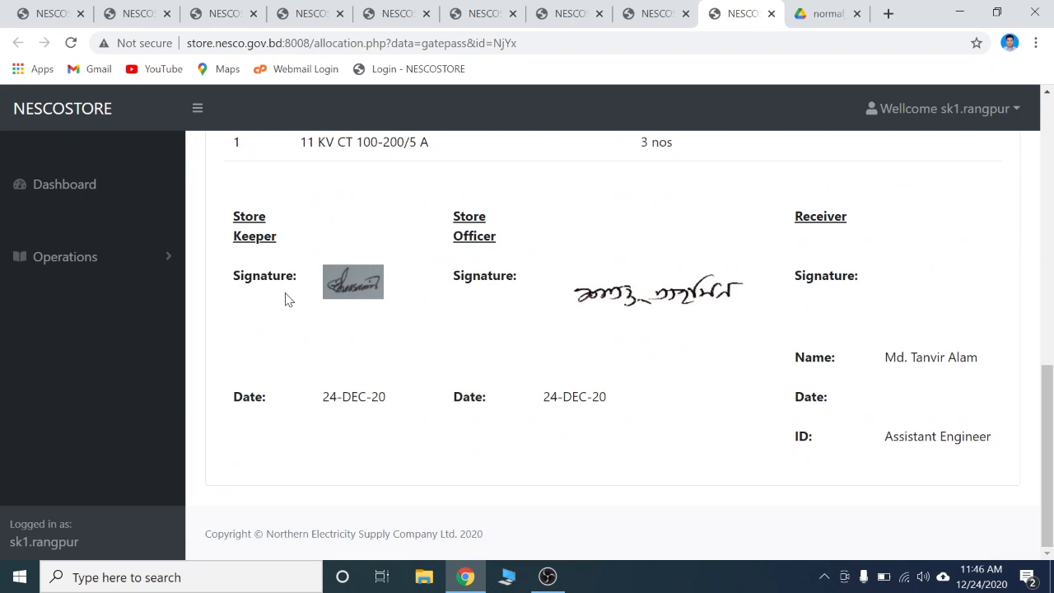
mouse_move(235, 235)
left_mouse_down()
mouse_move(267, 278)
mouse_move(458, 300)
left_mouse_up()
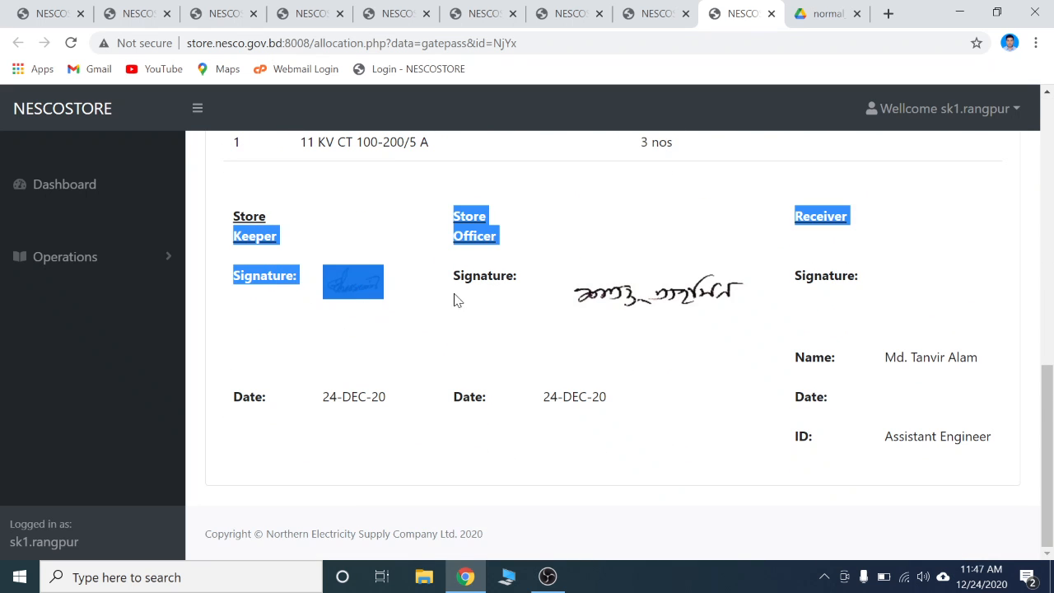
left_click_drag(506, 275, 469, 292)
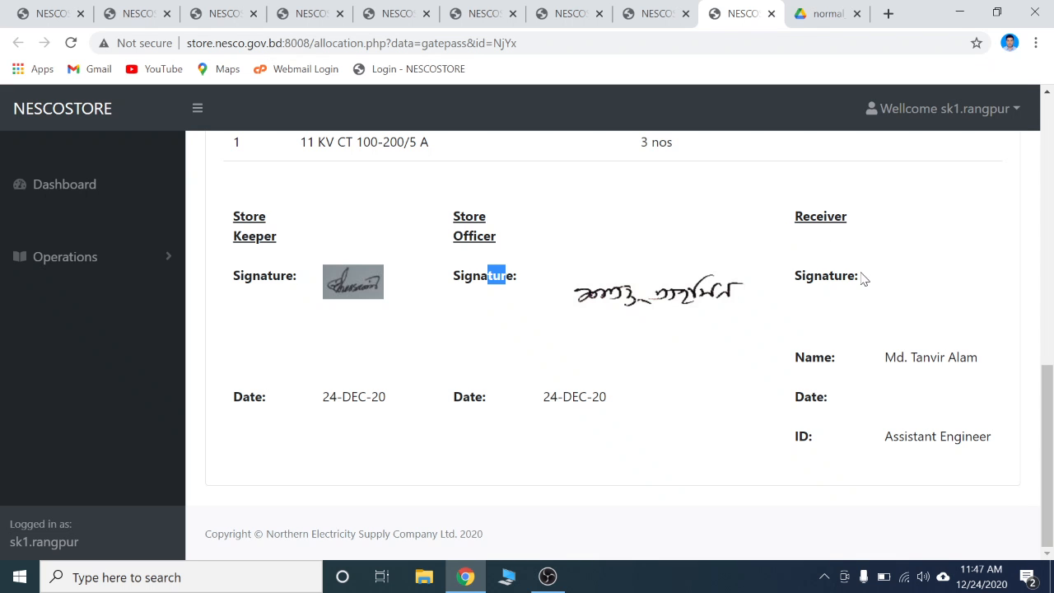
scroll(814, 440, "up", 10)
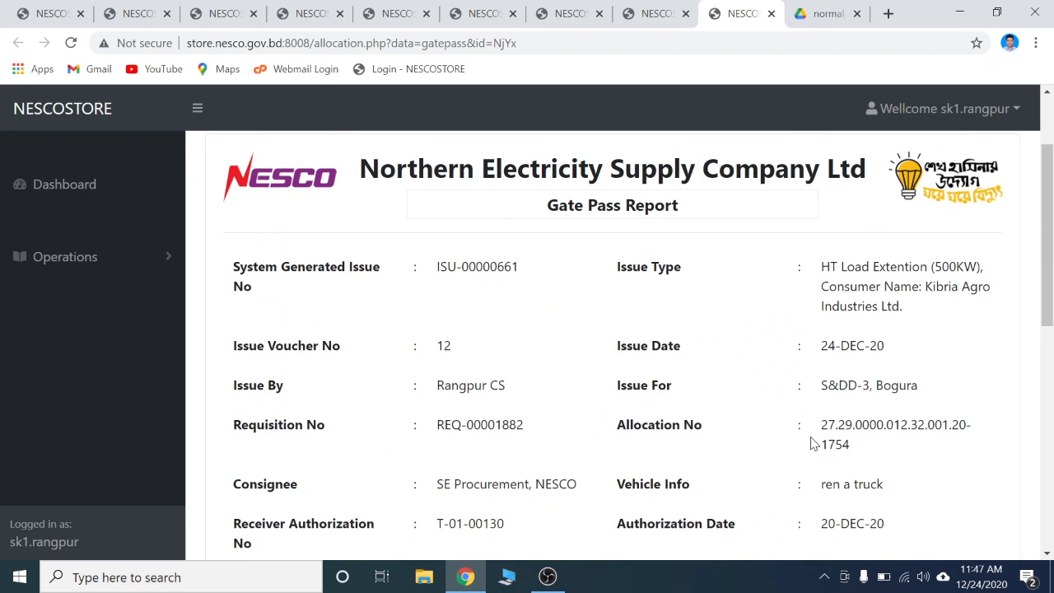
scroll(814, 444, "up", 3)
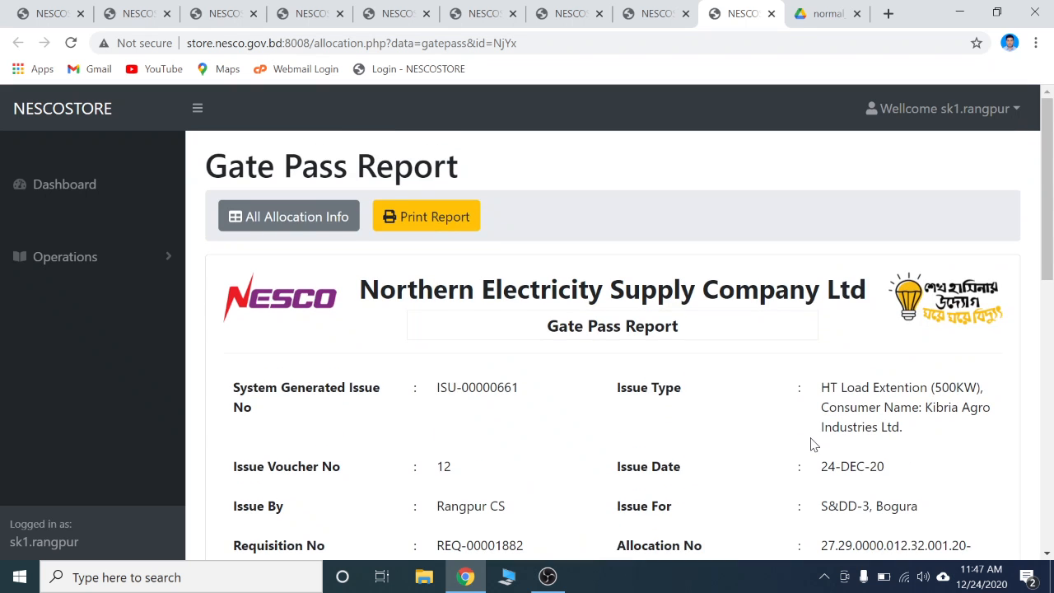
scroll(694, 424, "down", 4)
scroll(695, 420, "up", 2)
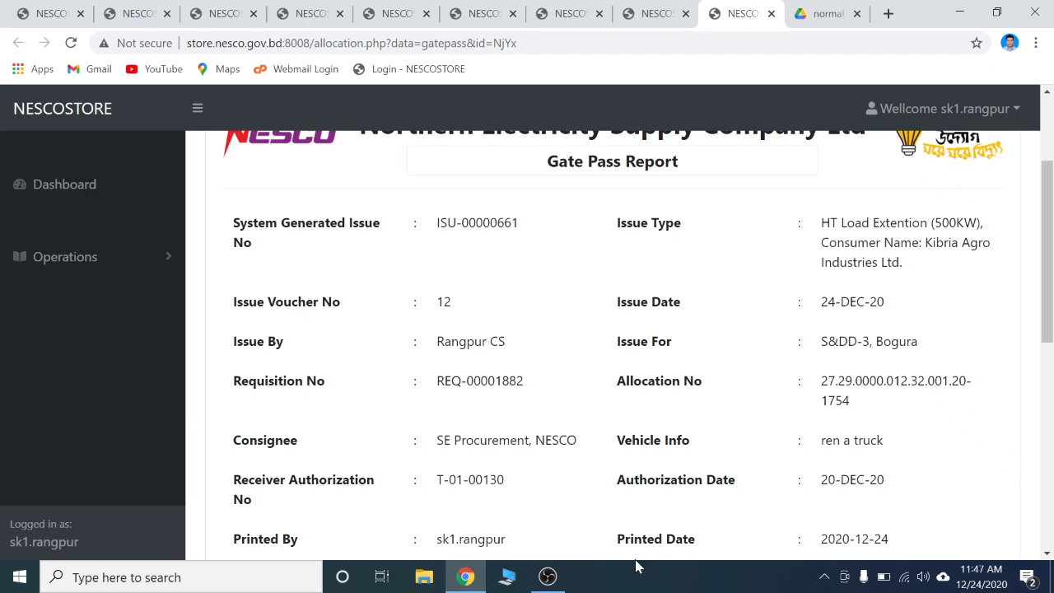
scroll(730, 501, "down", 3)
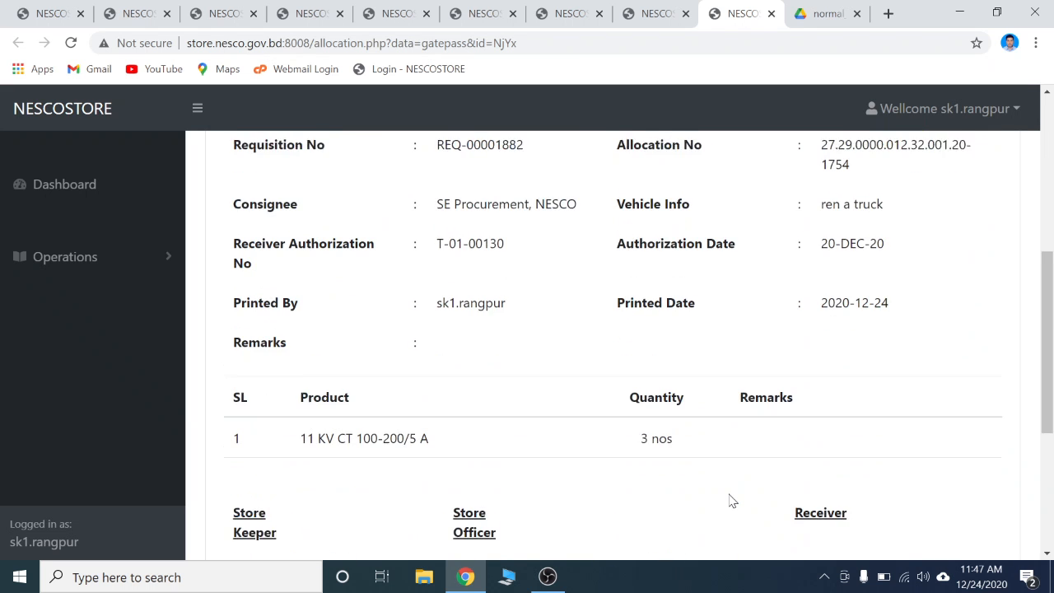
scroll(730, 501, "up", 5)
scroll(730, 501, "down", 1)
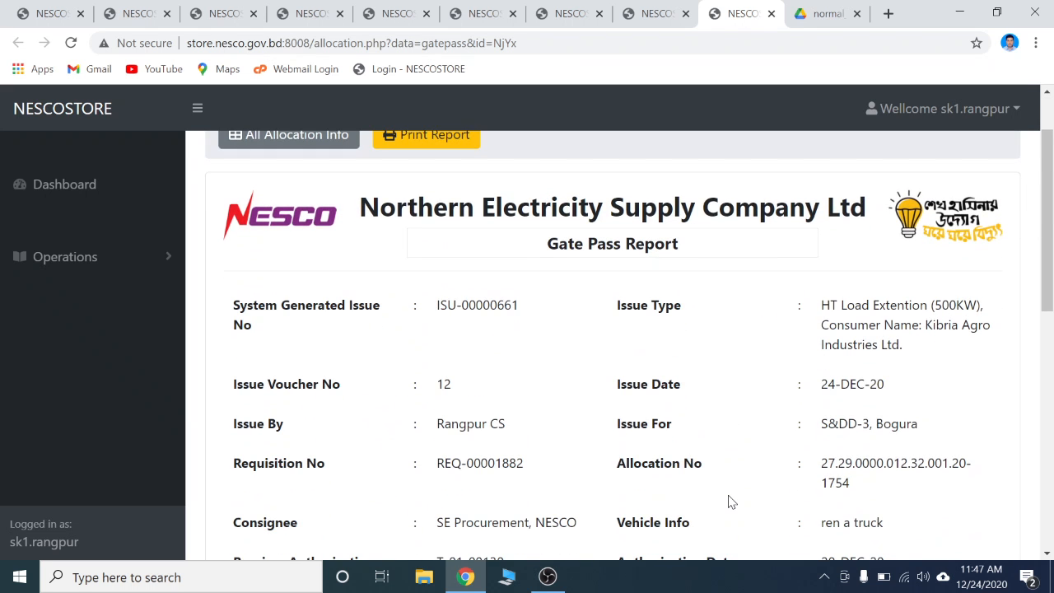
scroll(730, 500, "down", 5)
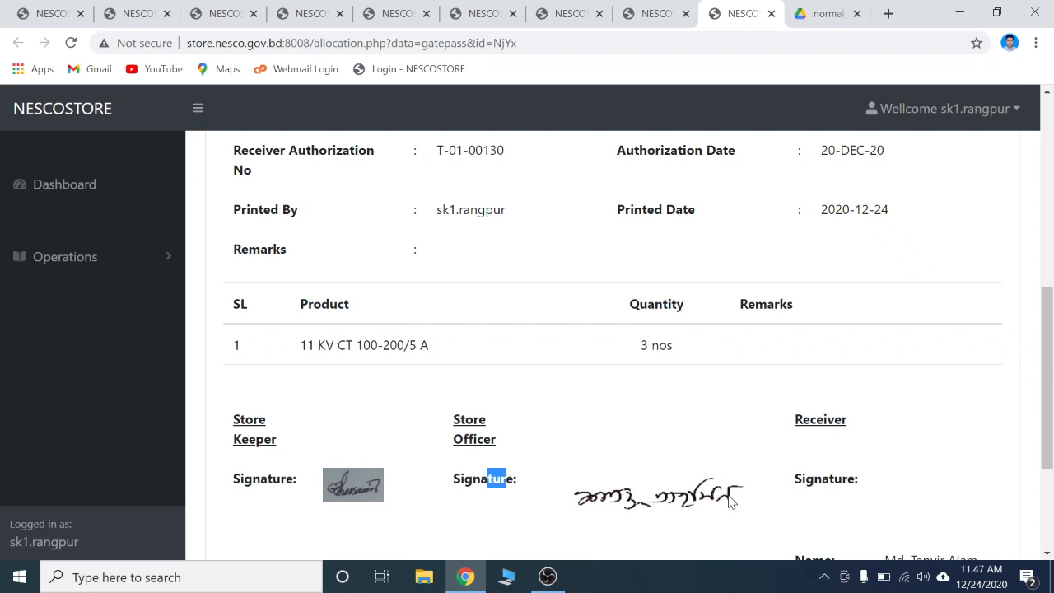
scroll(730, 500, "down", 2)
left_click(712, 454)
scroll(712, 455, "down", 1)
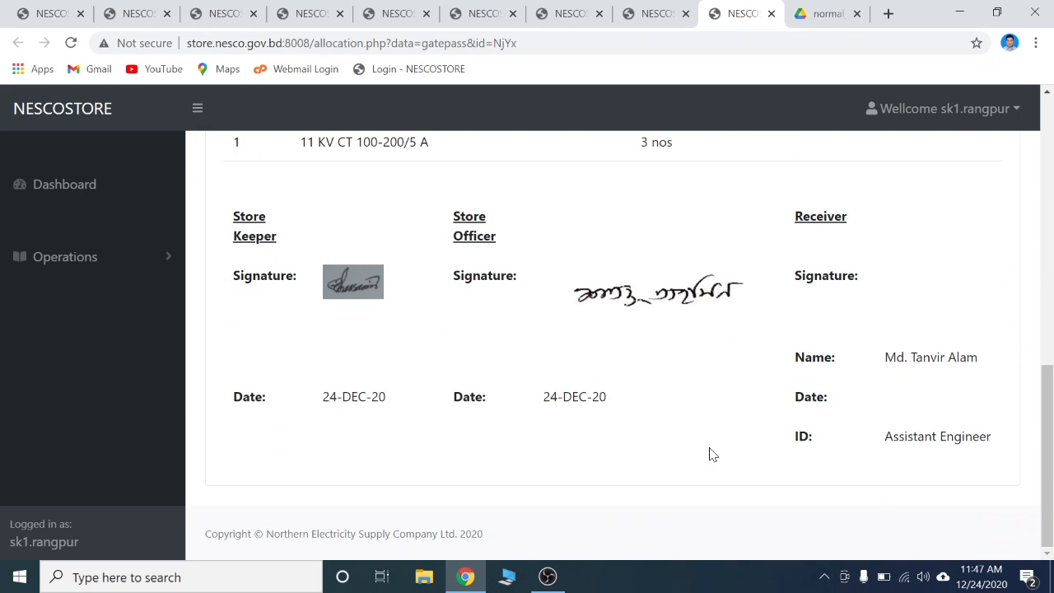
left_click(548, 577)
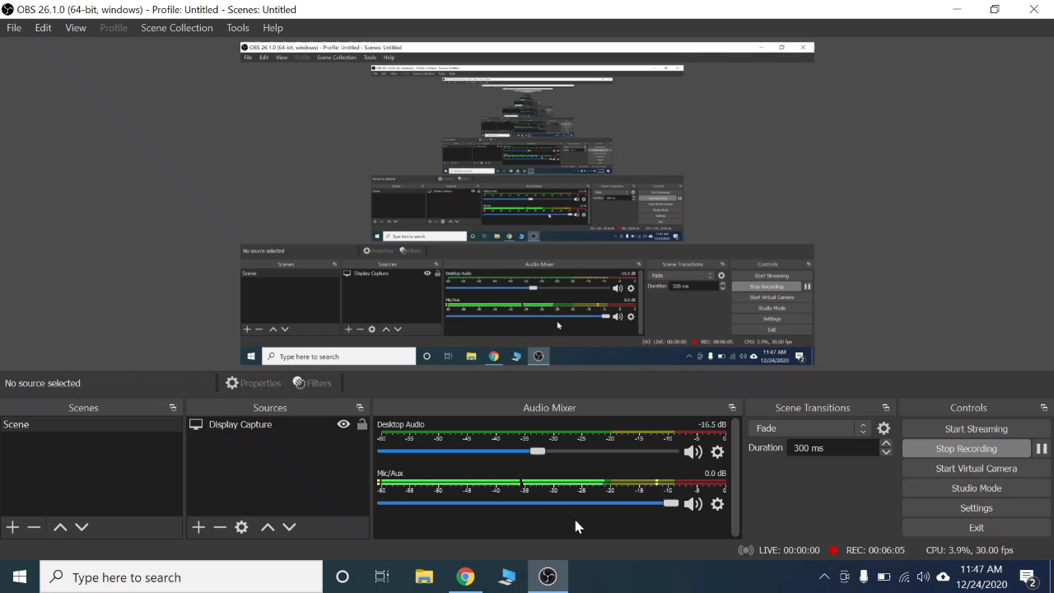
left_click(548, 576)
scroll(870, 428, "up", 4)
scroll(867, 429, "up", 5)
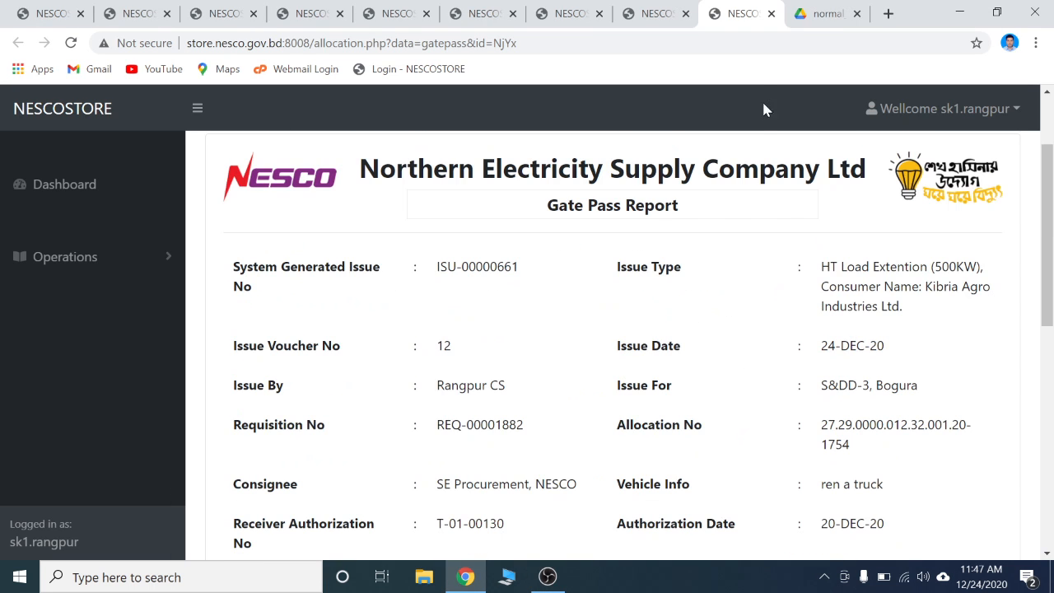